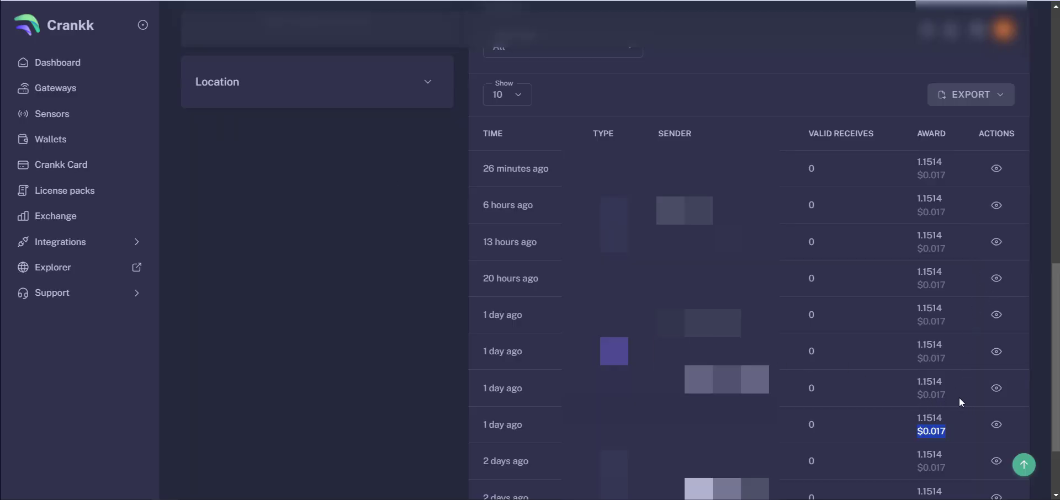
Highlight the $0.017 reward values in five table rows, then expand Integrations to show Meshtastic
{"action": "left_click_drag", "start_coordinate": [959, 398], "coordinate": [921, 399]}
{"action": "left_click_drag", "start_coordinate": [949, 369], "coordinate": [910, 367]}
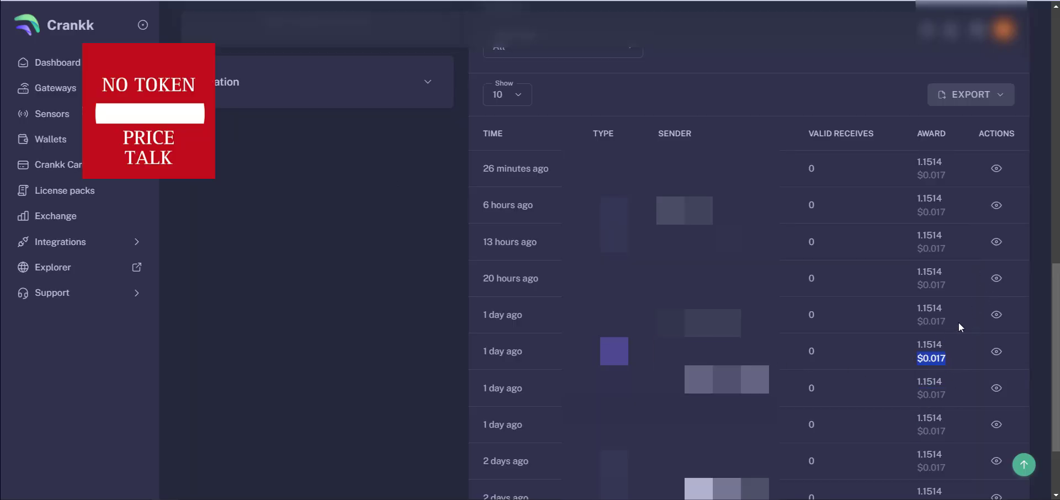
{"action": "left_click_drag", "start_coordinate": [961, 322], "coordinate": [909, 329]}
{"action": "left_click_drag", "start_coordinate": [962, 281], "coordinate": [913, 290]}
{"action": "left_click_drag", "start_coordinate": [953, 244], "coordinate": [913, 254]}
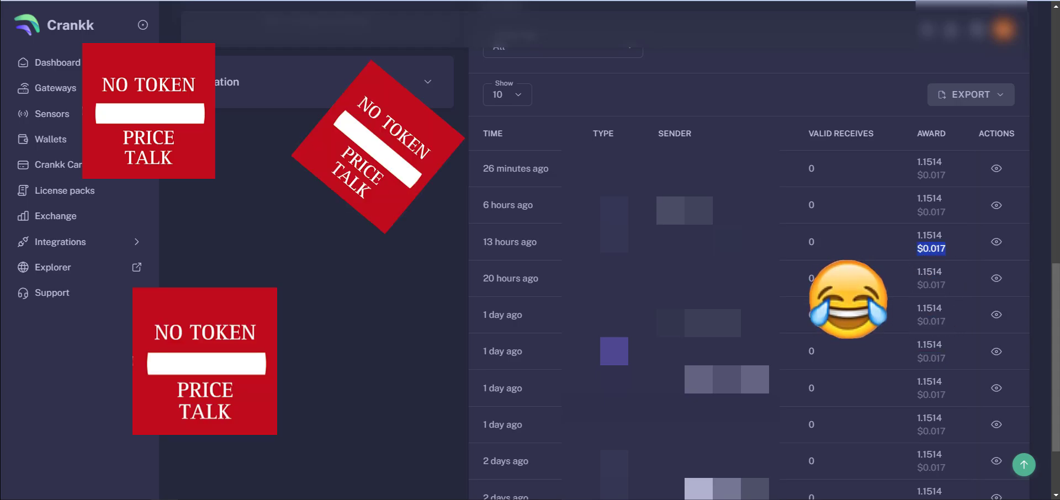
{"action": "left_click", "coordinate": [72, 247]}
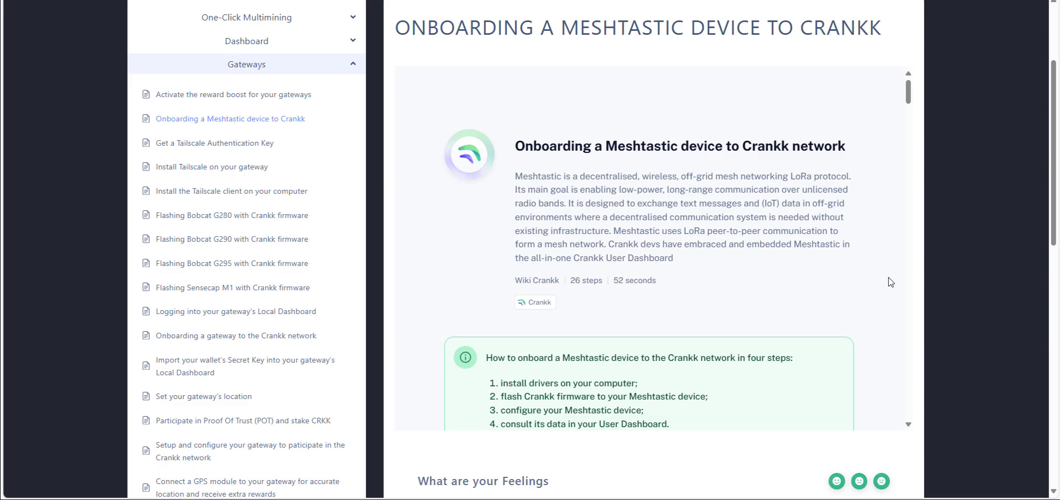
{"action": "scroll", "coordinate": [883, 280], "scroll_direction": "down", "scroll_amount": 4}
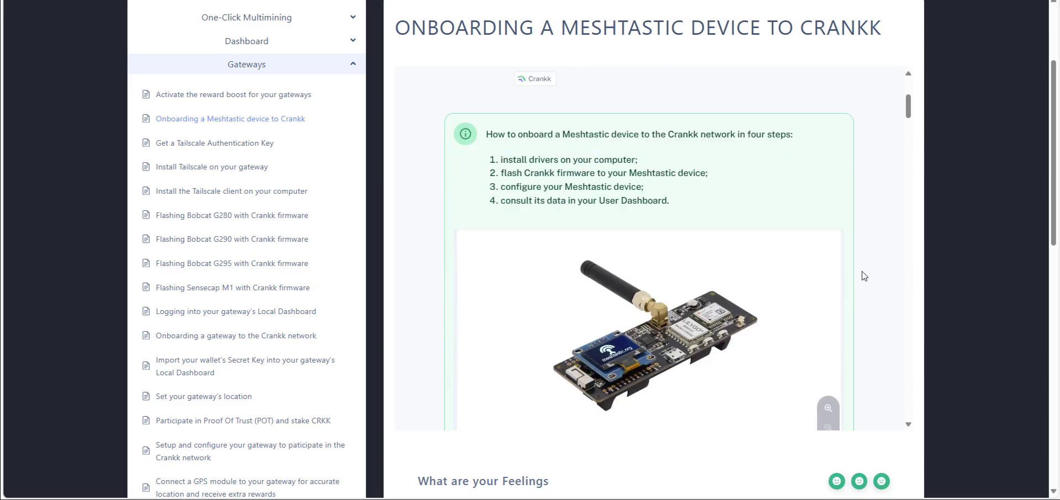
{"action": "scroll", "coordinate": [841, 251], "scroll_direction": "down", "scroll_amount": 4}
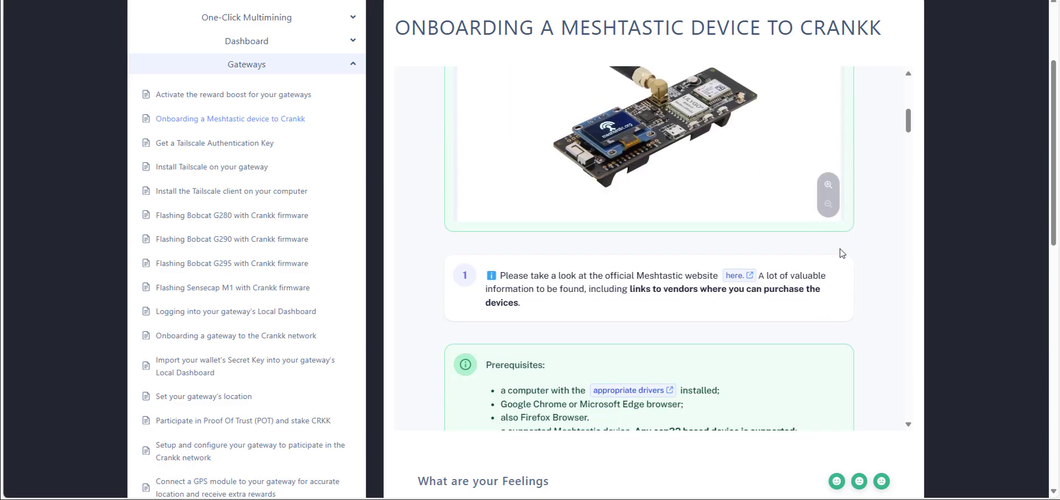
{"action": "scroll", "coordinate": [843, 247], "scroll_direction": "down", "scroll_amount": 4}
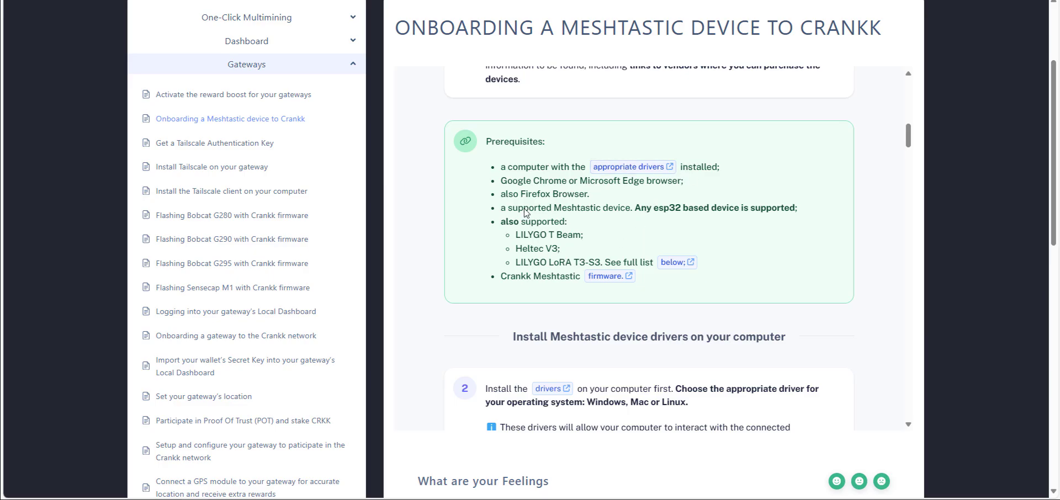
{"action": "scroll", "coordinate": [839, 299], "scroll_direction": "down", "scroll_amount": 4}
{"action": "scroll", "coordinate": [740, 271], "scroll_direction": "down", "scroll_amount": 4}
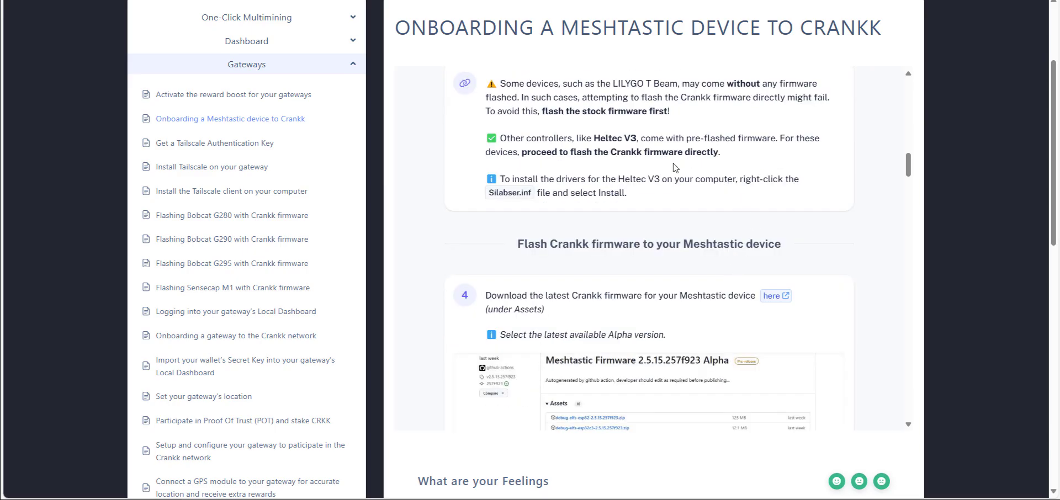
{"action": "scroll", "coordinate": [674, 175], "scroll_direction": "down", "scroll_amount": 4}
{"action": "scroll", "coordinate": [667, 308], "scroll_direction": "down", "scroll_amount": 8}
{"action": "scroll", "coordinate": [664, 259], "scroll_direction": "up", "scroll_amount": 4}
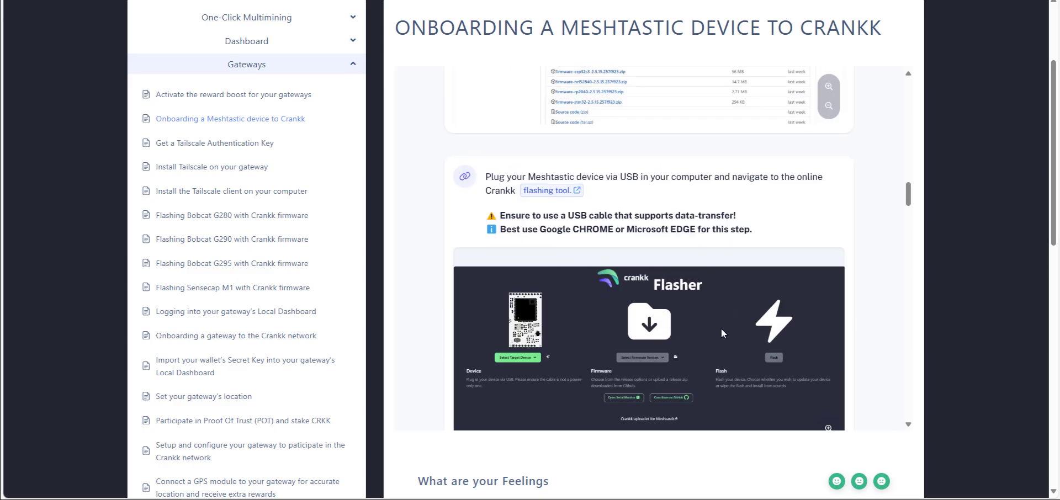
{"action": "scroll", "coordinate": [721, 329], "scroll_direction": "down", "scroll_amount": 12}
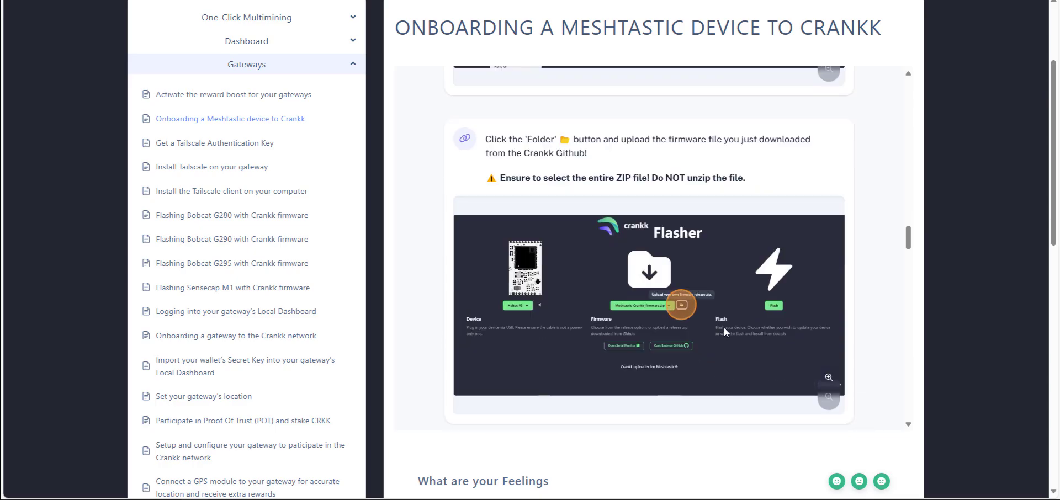
{"action": "scroll", "coordinate": [724, 328], "scroll_direction": "down", "scroll_amount": 15}
{"action": "scroll", "coordinate": [725, 331], "scroll_direction": "down", "scroll_amount": 7}
{"action": "scroll", "coordinate": [726, 331], "scroll_direction": "down", "scroll_amount": 4}
{"action": "scroll", "coordinate": [724, 330], "scroll_direction": "down", "scroll_amount": 9}
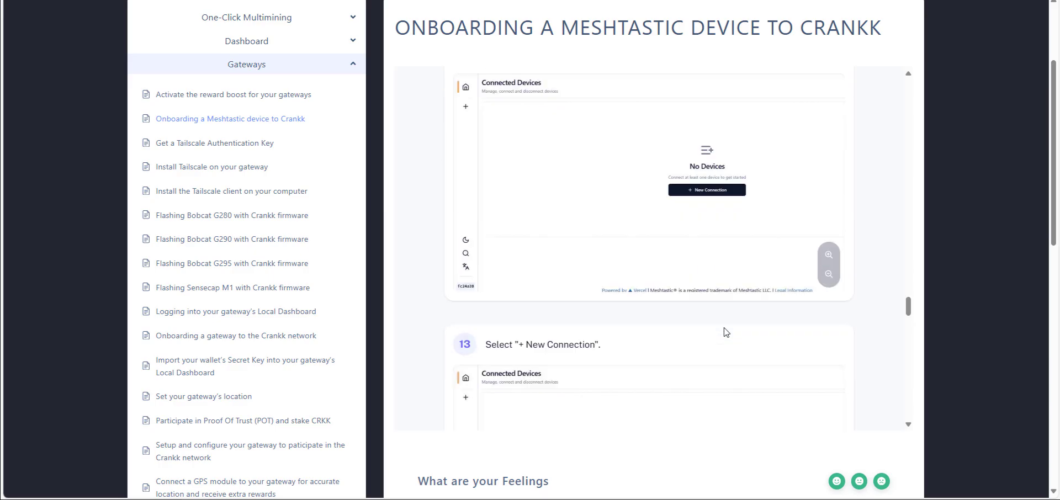
{"action": "scroll", "coordinate": [726, 332], "scroll_direction": "down", "scroll_amount": 4}
{"action": "scroll", "coordinate": [726, 332], "scroll_direction": "down", "scroll_amount": 8}
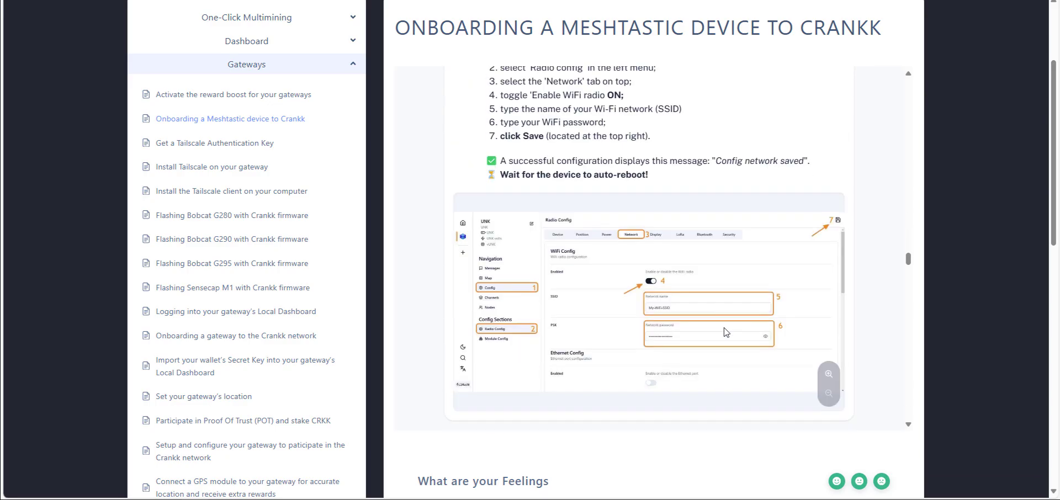
{"action": "scroll", "coordinate": [713, 300], "scroll_direction": "down", "scroll_amount": 8}
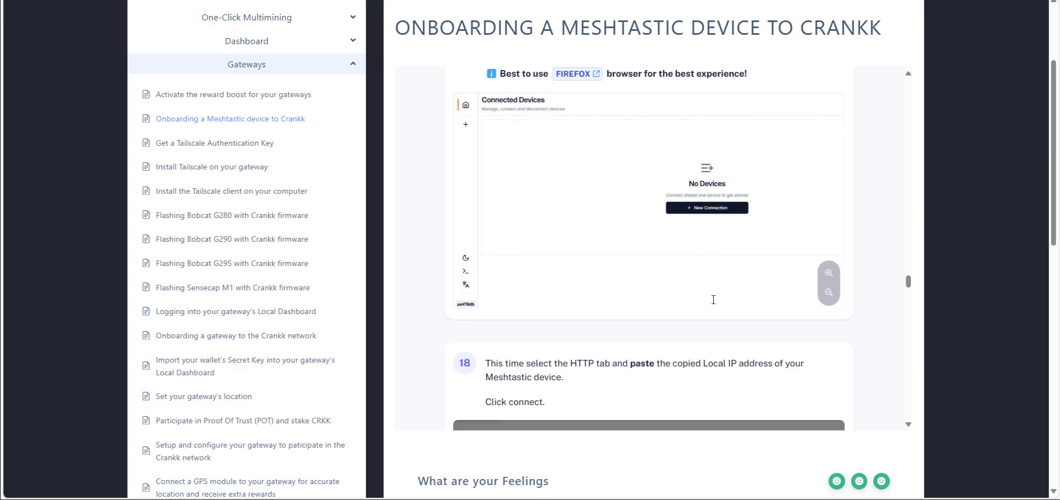
{"action": "scroll", "coordinate": [713, 300], "scroll_direction": "up", "scroll_amount": 20}
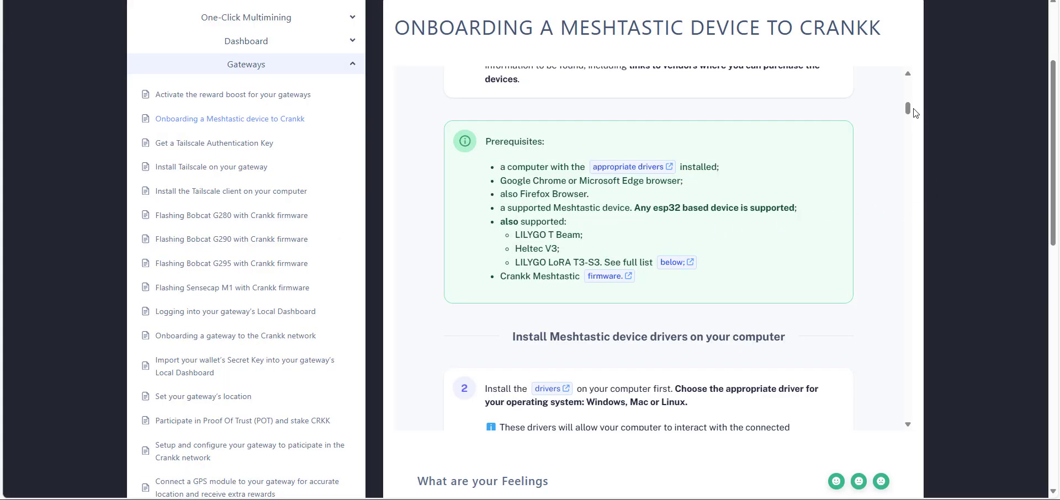
{"action": "left_click_drag", "start_coordinate": [907, 108], "coordinate": [885, 315]}
{"action": "scroll", "coordinate": [885, 315], "scroll_direction": "down", "scroll_amount": 10}
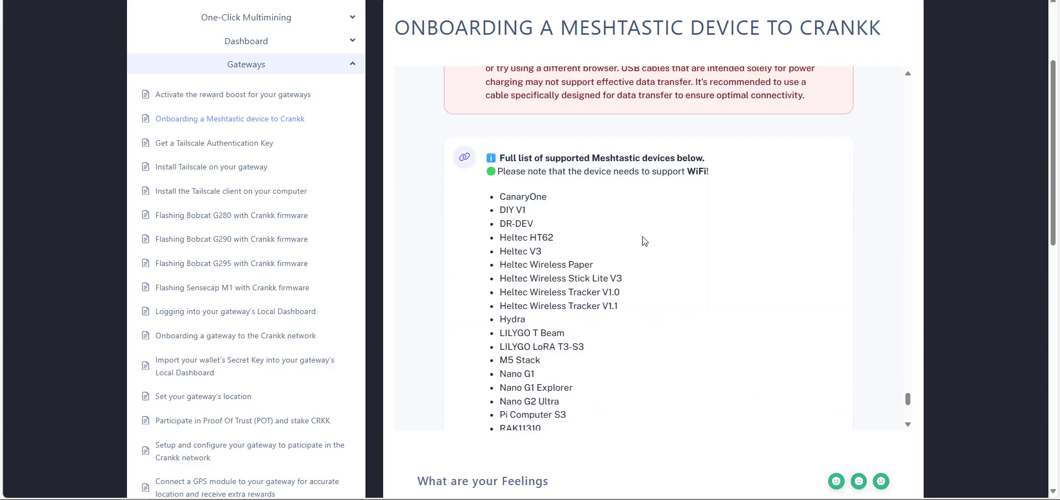
{"action": "scroll", "coordinate": [666, 259], "scroll_direction": "down", "scroll_amount": 4}
{"action": "scroll", "coordinate": [666, 259], "scroll_direction": "down", "scroll_amount": 3}
{"action": "scroll", "coordinate": [665, 259], "scroll_direction": "up", "scroll_amount": 20}
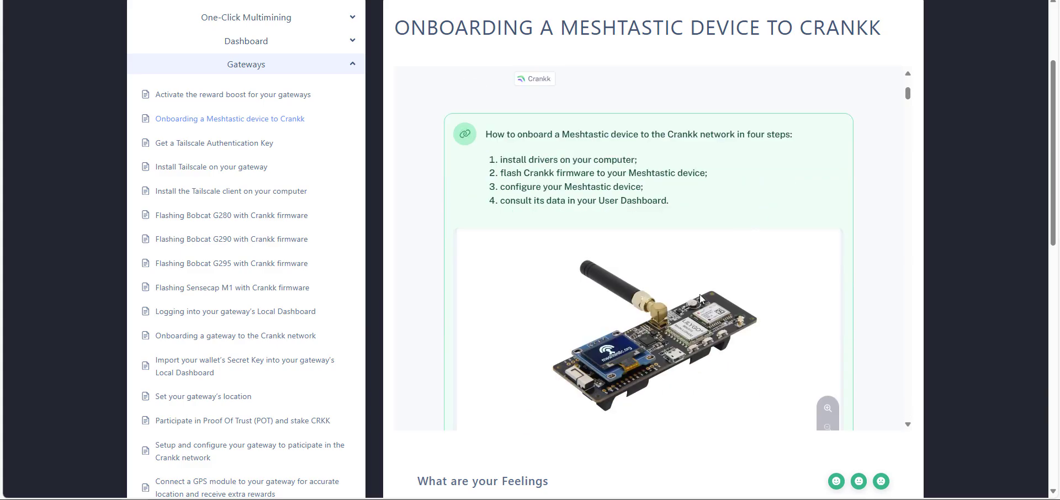
{"action": "scroll", "coordinate": [619, 266], "scroll_direction": "down", "scroll_amount": 5}
{"action": "scroll", "coordinate": [620, 267], "scroll_direction": "up", "scroll_amount": 4}
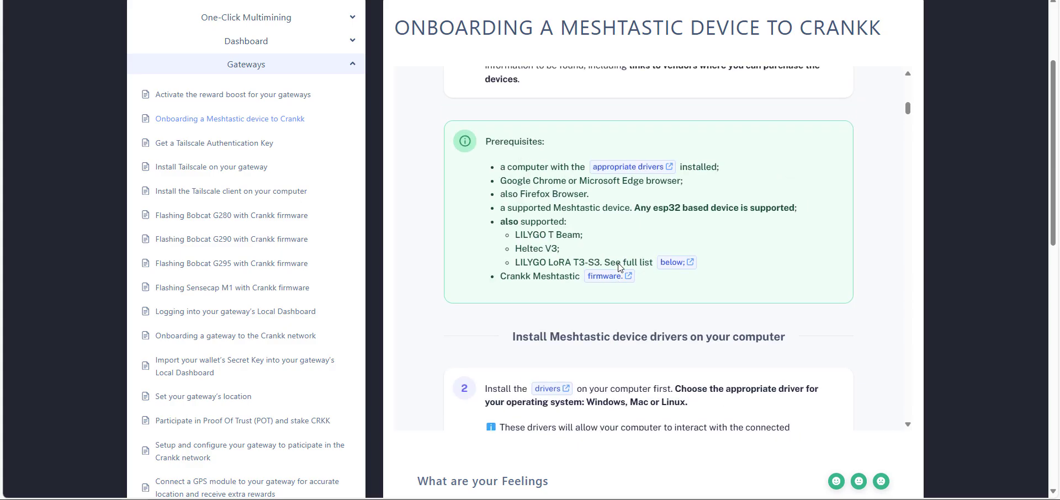
{"action": "scroll", "coordinate": [619, 266], "scroll_direction": "down", "scroll_amount": 5}
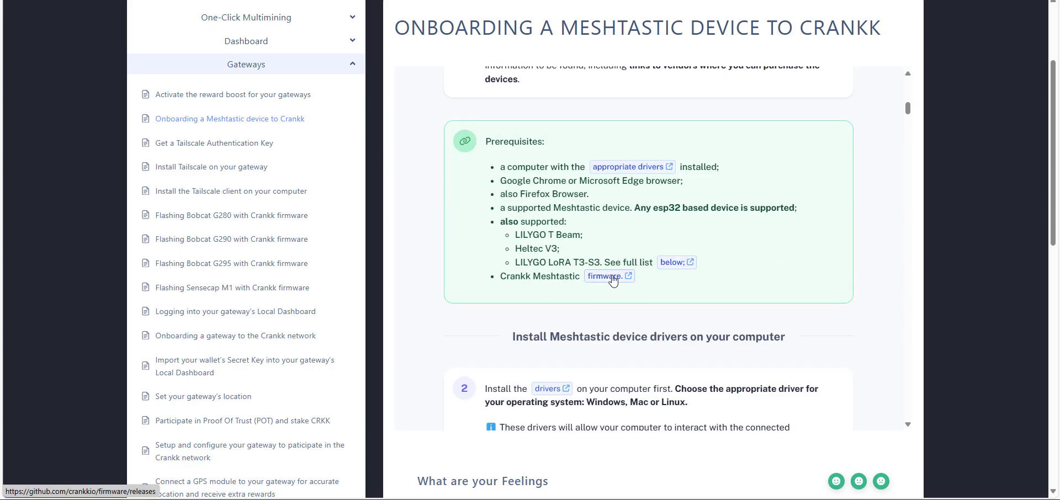
Download firmware-2.4.2.54500ff.zip from Crankk's Meshtastic Firmware 2.4.2 Beta release and return to the guide
{"action": "left_click", "coordinate": [613, 281]}
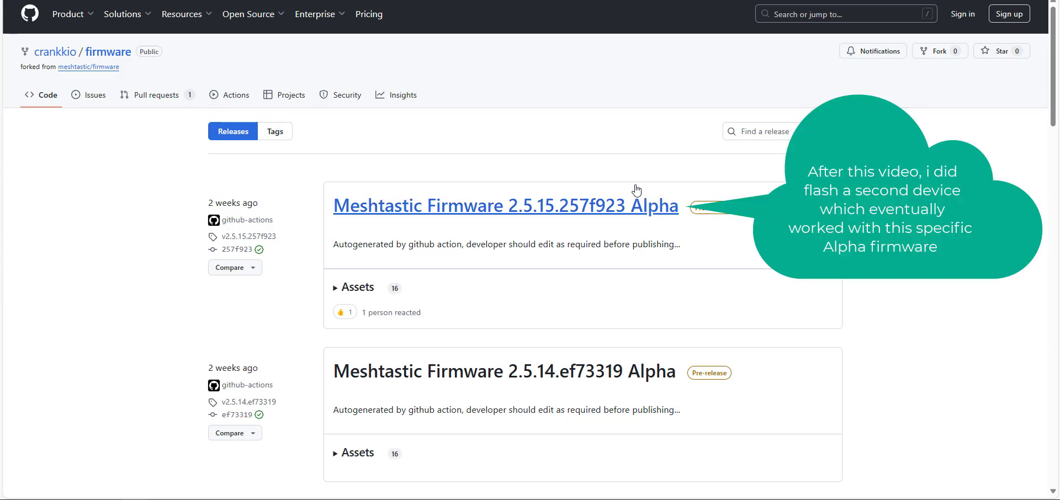
{"action": "left_click_drag", "start_coordinate": [1048, 75], "coordinate": [1032, 161]}
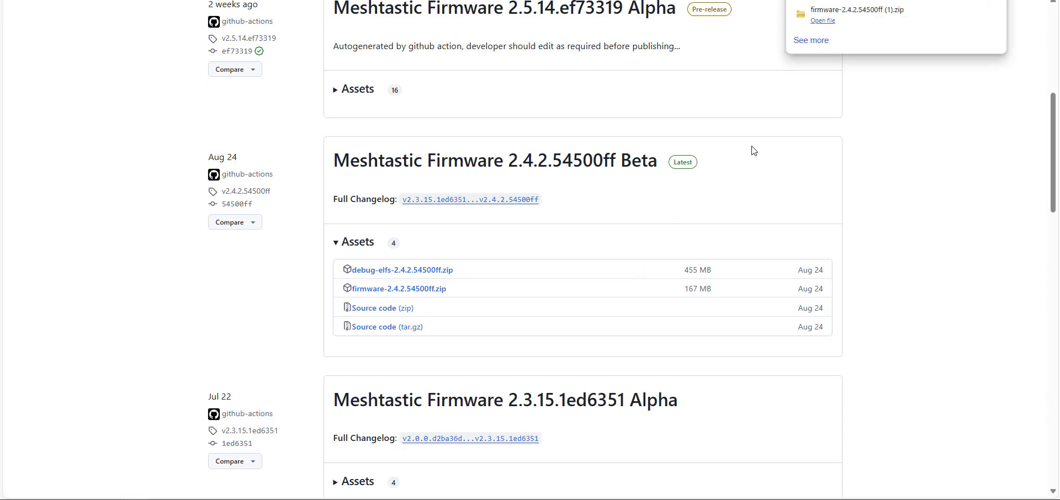
{"action": "key", "text": "ctrl+w"}
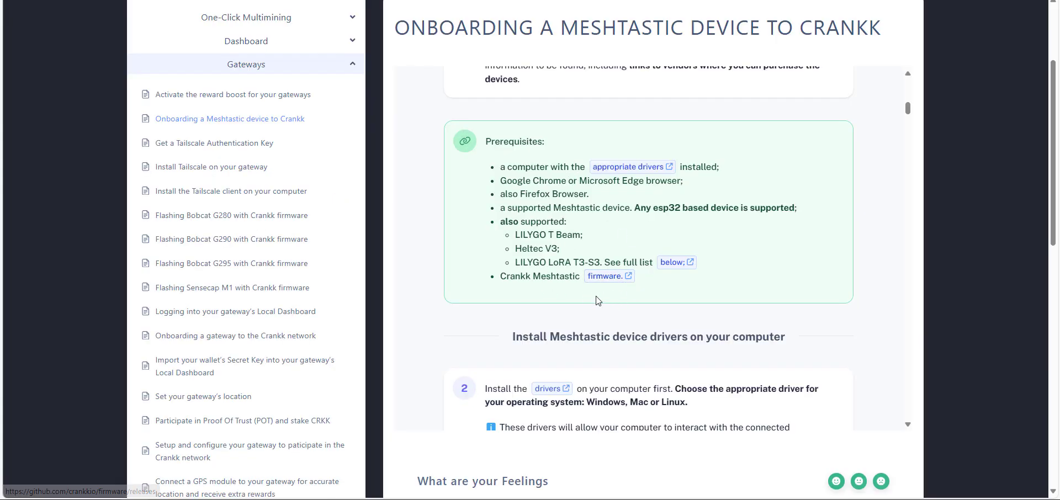
Scroll to step 5's flashing tool link and bring up the Crankk Flasher's target device list
{"action": "scroll", "coordinate": [601, 301], "scroll_direction": "down", "scroll_amount": 4}
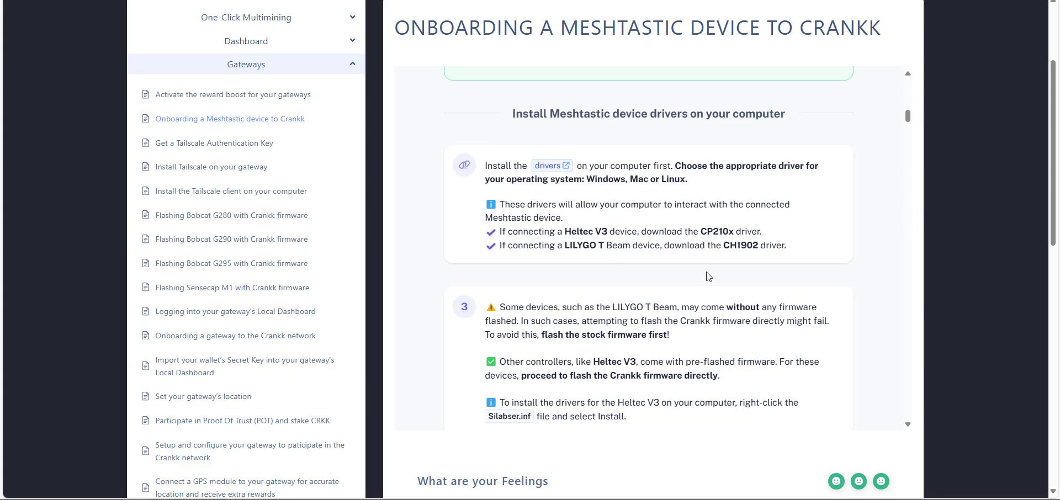
{"action": "scroll", "coordinate": [709, 278], "scroll_direction": "down", "scroll_amount": 4}
{"action": "scroll", "coordinate": [708, 276], "scroll_direction": "down", "scroll_amount": 4}
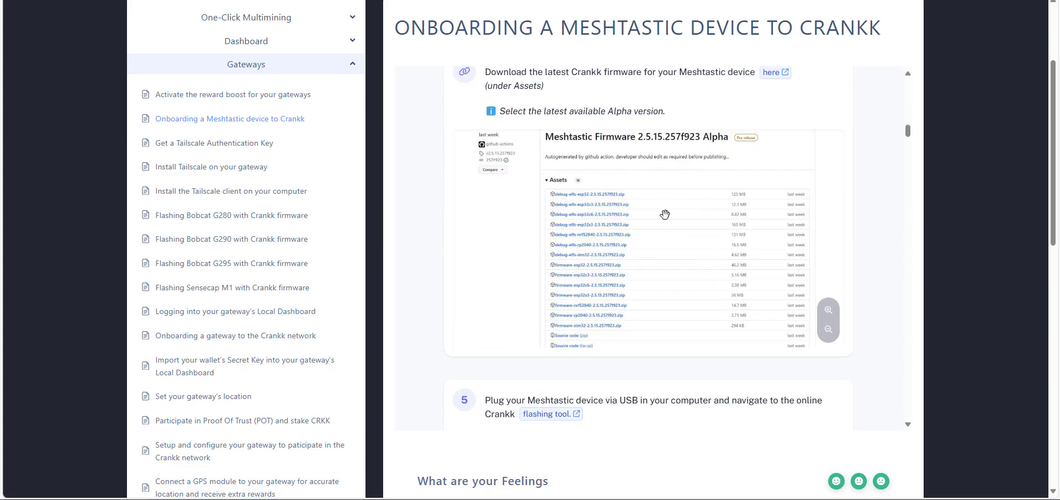
{"action": "scroll", "coordinate": [680, 232], "scroll_direction": "down", "scroll_amount": 4}
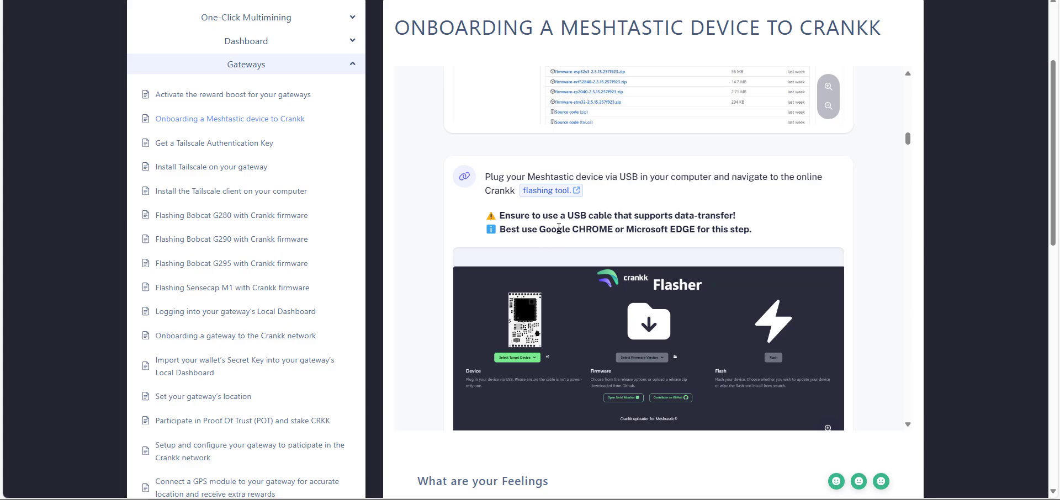
{"action": "scroll", "coordinate": [577, 227], "scroll_direction": "down", "scroll_amount": 4}
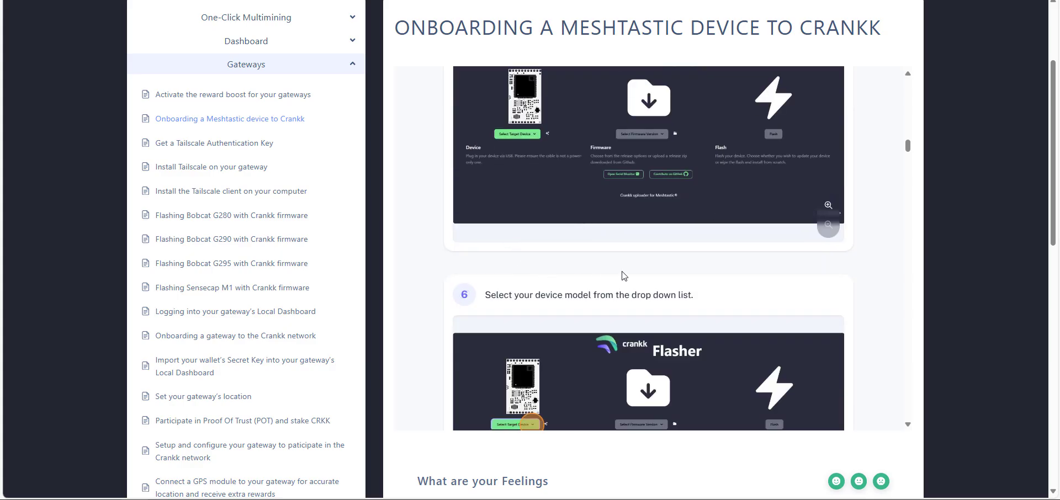
{"action": "scroll", "coordinate": [635, 260], "scroll_direction": "down", "scroll_amount": 4}
{"action": "scroll", "coordinate": [654, 240], "scroll_direction": "down", "scroll_amount": 3}
{"action": "scroll", "coordinate": [607, 203], "scroll_direction": "up", "scroll_amount": 3}
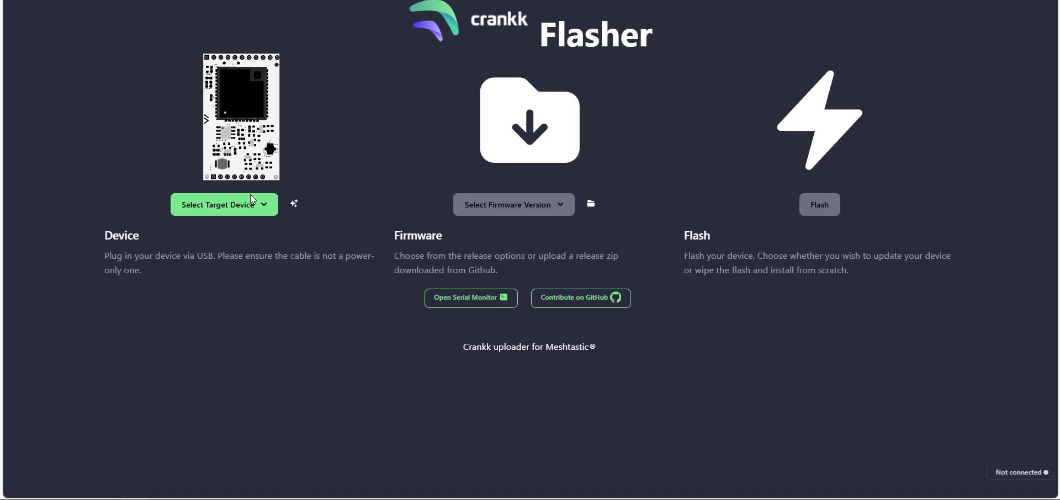
{"action": "left_click", "coordinate": [252, 205]}
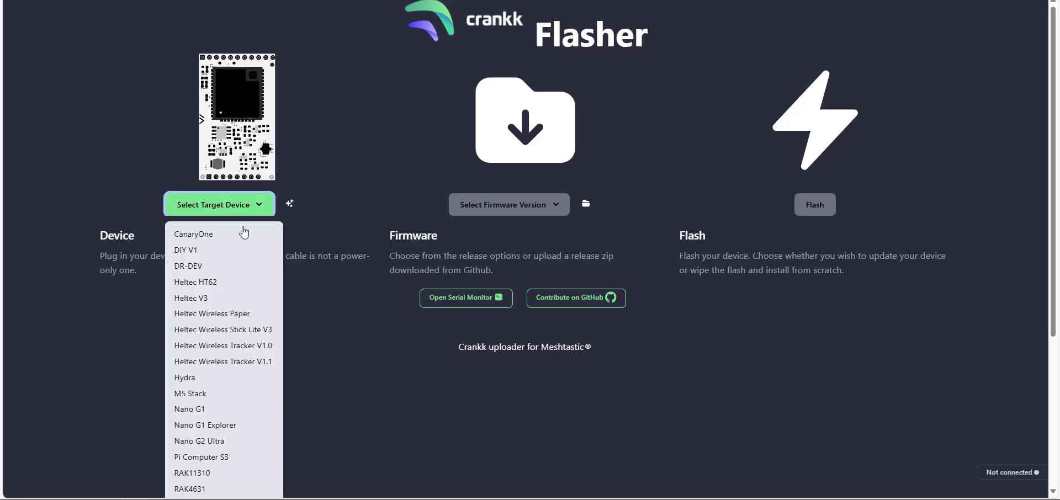
Select Heltec V3 as the device and upload firmware-2.4.2.54500ff.zip as the firmware
{"action": "left_click", "coordinate": [204, 301]}
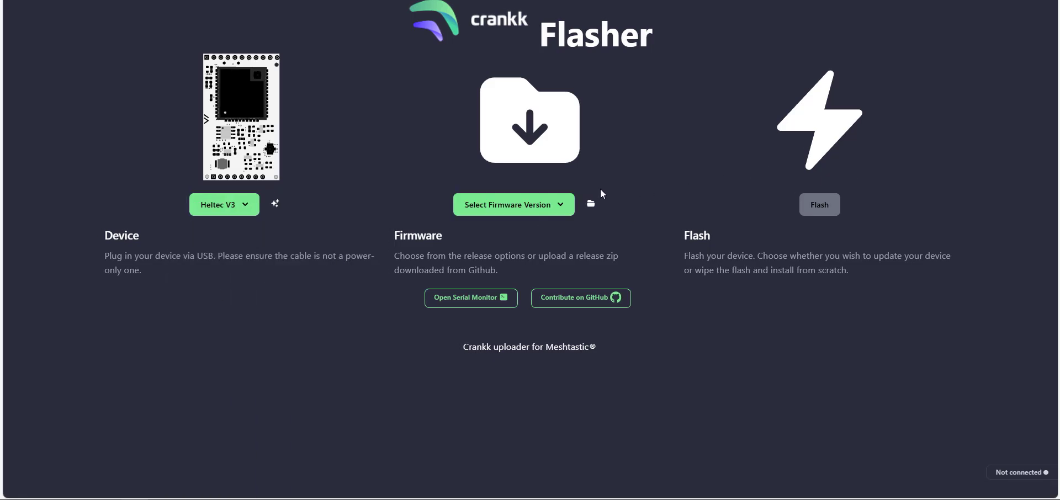
{"action": "left_click", "coordinate": [539, 211]}
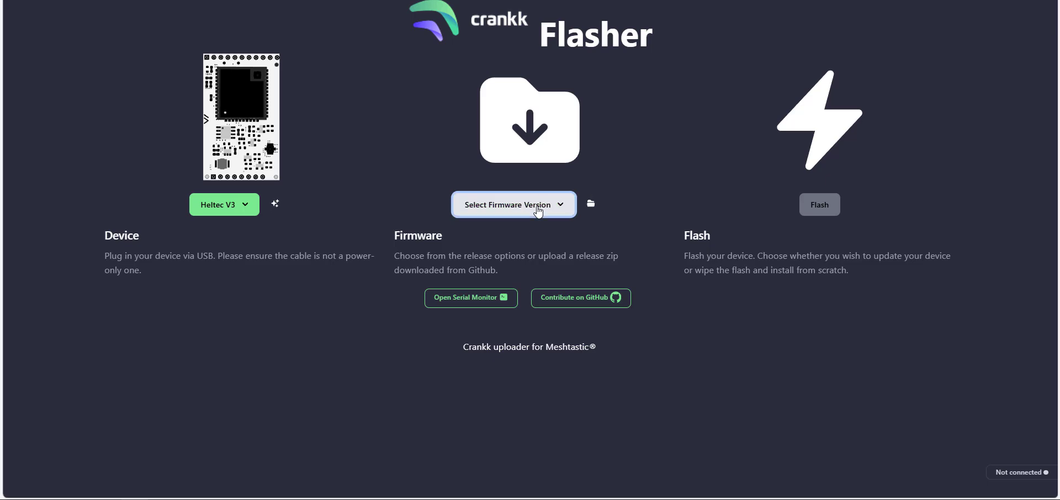
{"action": "left_click", "coordinate": [591, 206]}
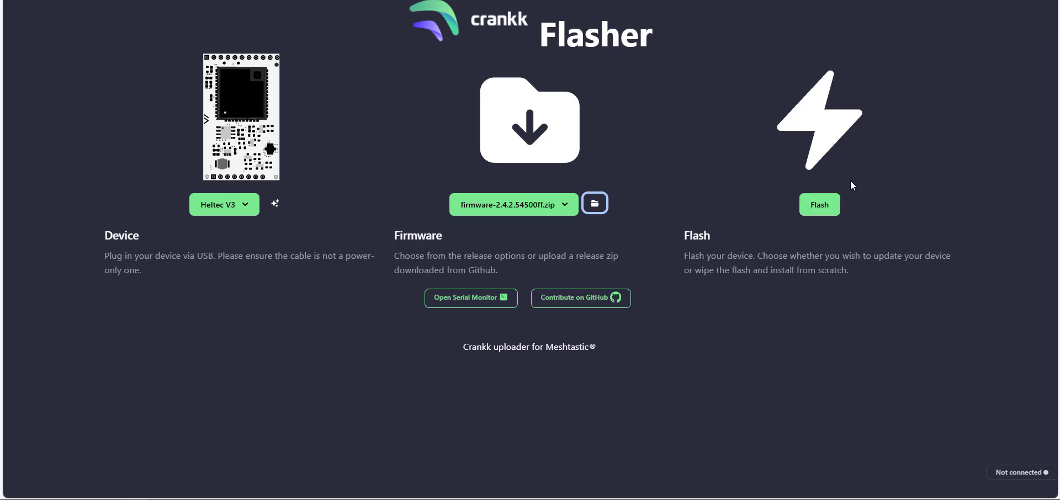
Enable Full Erase, then erase and install the firmware through the CP2102 port on COM7
{"action": "left_click", "coordinate": [821, 206]}
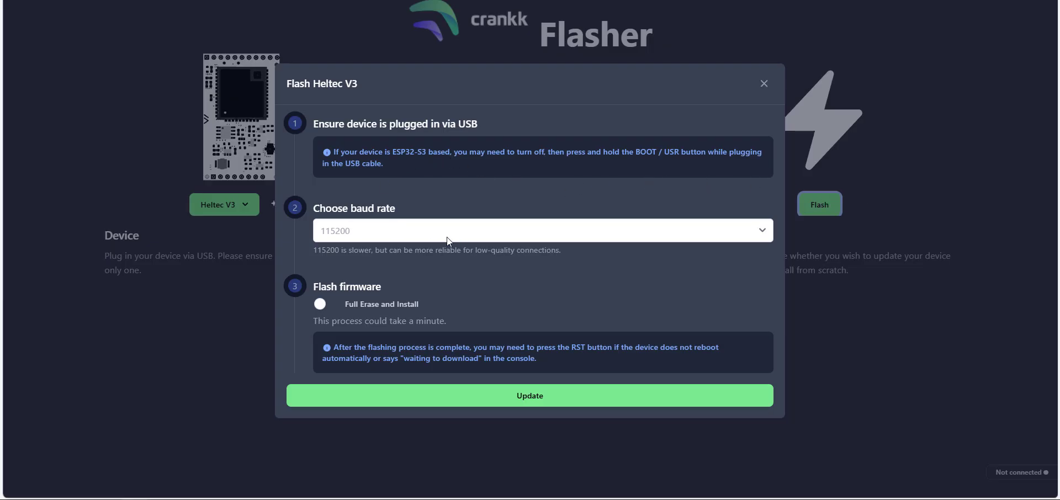
{"action": "left_click", "coordinate": [336, 309]}
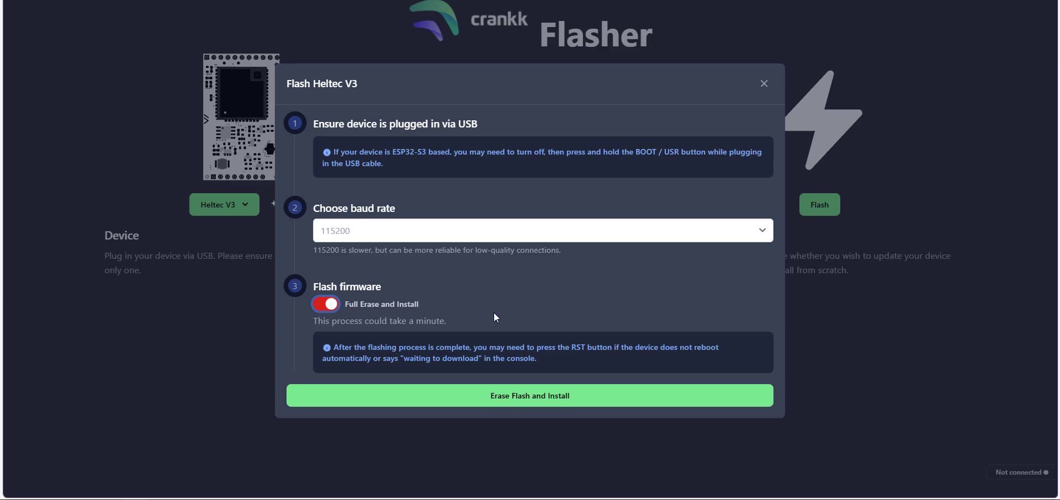
{"action": "left_click", "coordinate": [530, 396]}
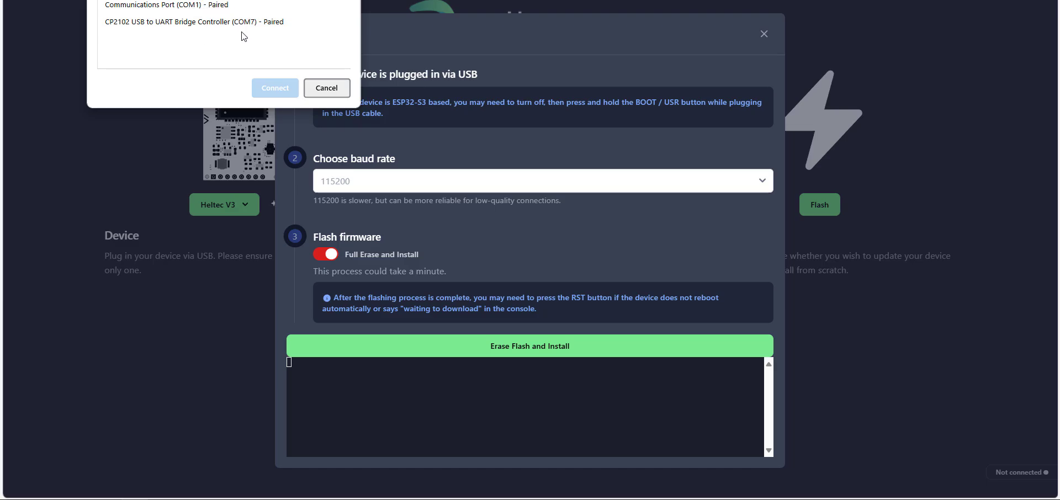
{"action": "left_click", "coordinate": [264, 25]}
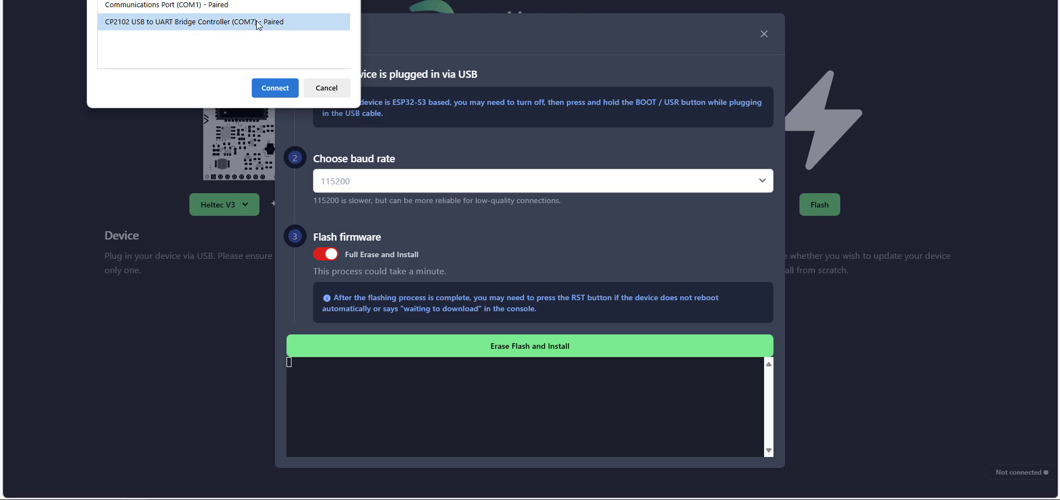
{"action": "left_click", "coordinate": [272, 90]}
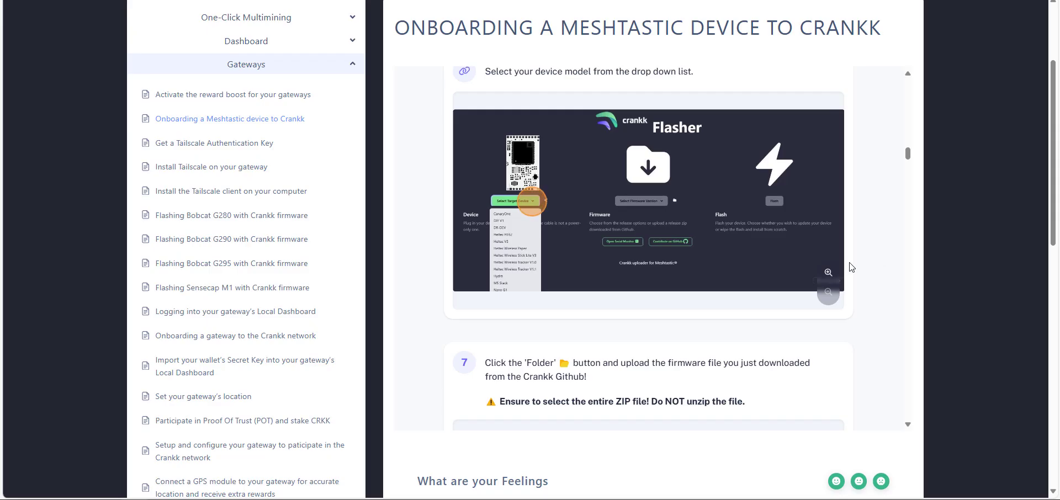
Scroll the guide down to the 'Configure your Meshtastic Device' section and its client.meshtastic.org link
{"action": "scroll", "coordinate": [850, 267], "scroll_direction": "down", "scroll_amount": 5}
{"action": "scroll", "coordinate": [848, 266], "scroll_direction": "down", "scroll_amount": 5}
{"action": "scroll", "coordinate": [767, 253], "scroll_direction": "down", "scroll_amount": 3}
{"action": "scroll", "coordinate": [692, 257], "scroll_direction": "up", "scroll_amount": 2}
{"action": "scroll", "coordinate": [692, 257], "scroll_direction": "down", "scroll_amount": 8}
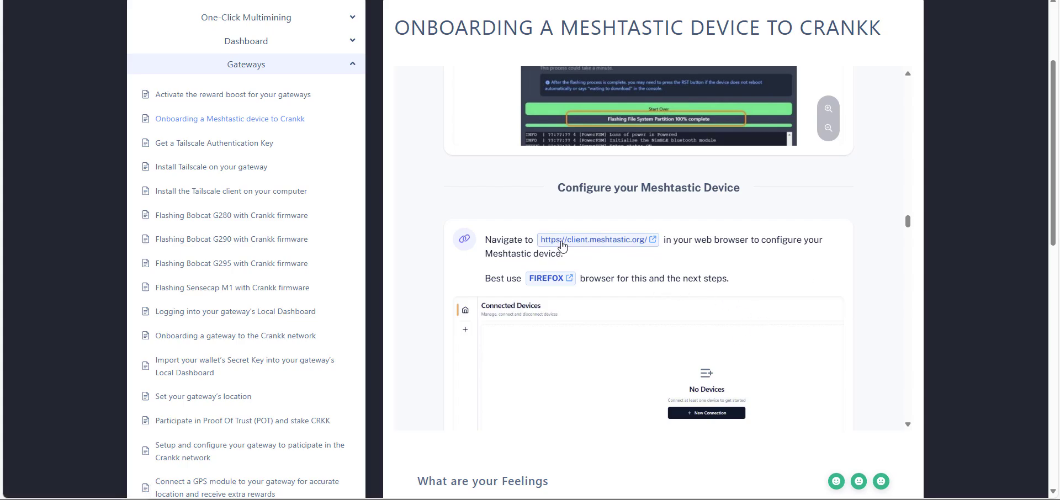
{"action": "scroll", "coordinate": [743, 316], "scroll_direction": "down", "scroll_amount": 4}
{"action": "scroll", "coordinate": [645, 279], "scroll_direction": "down", "scroll_amount": 4}
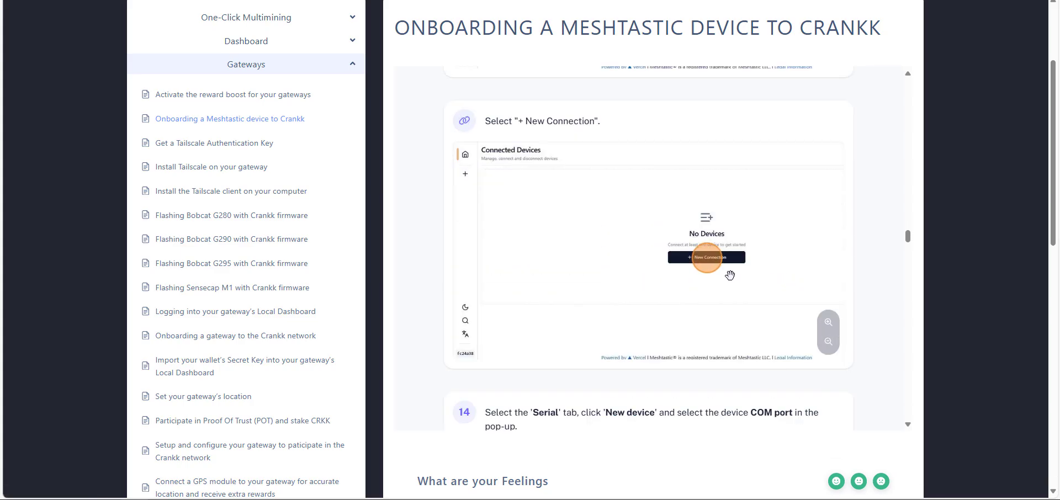
{"action": "scroll", "coordinate": [716, 281], "scroll_direction": "down", "scroll_amount": 4}
{"action": "scroll", "coordinate": [715, 281], "scroll_direction": "down", "scroll_amount": 8}
{"action": "scroll", "coordinate": [676, 252], "scroll_direction": "up", "scroll_amount": 4}
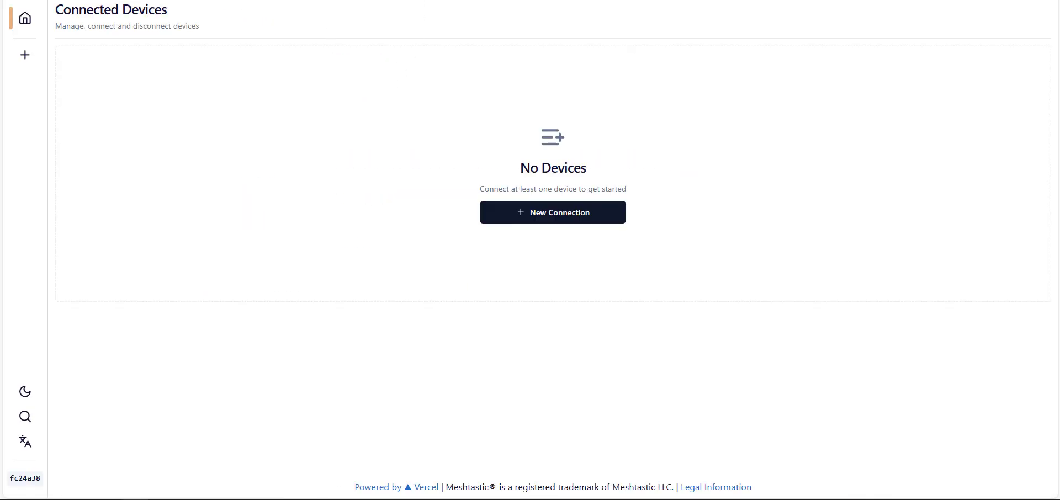
Start a New Connection to the freshly flashed Heltec V3 over serial
{"action": "left_click", "coordinate": [557, 217]}
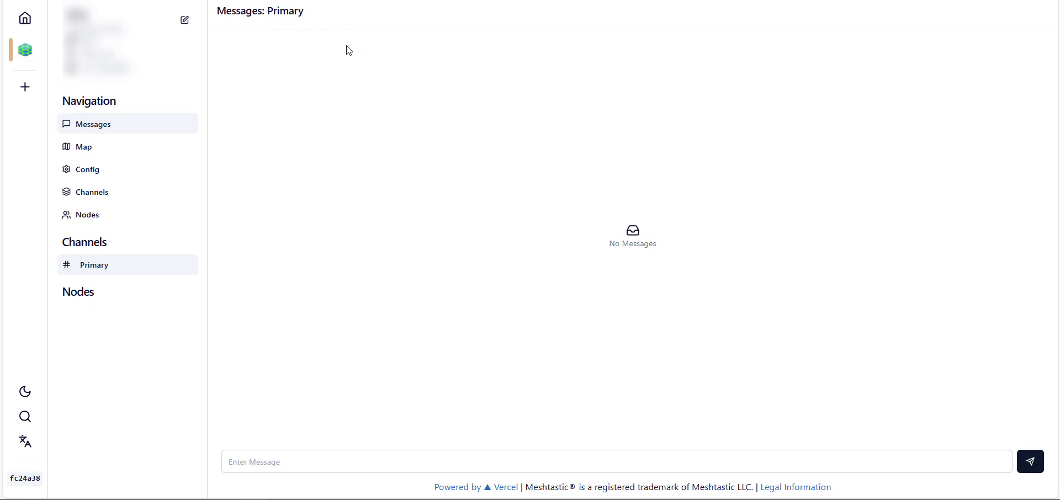
Turn on WiFi in the device's Network config, enter the network name and password, and save
{"action": "left_click", "coordinate": [126, 174]}
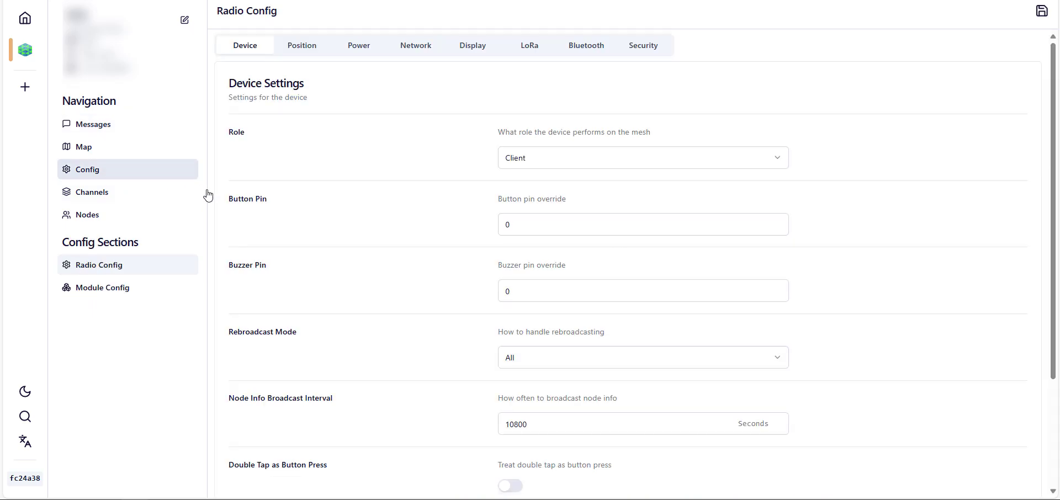
{"action": "left_click", "coordinate": [426, 51]}
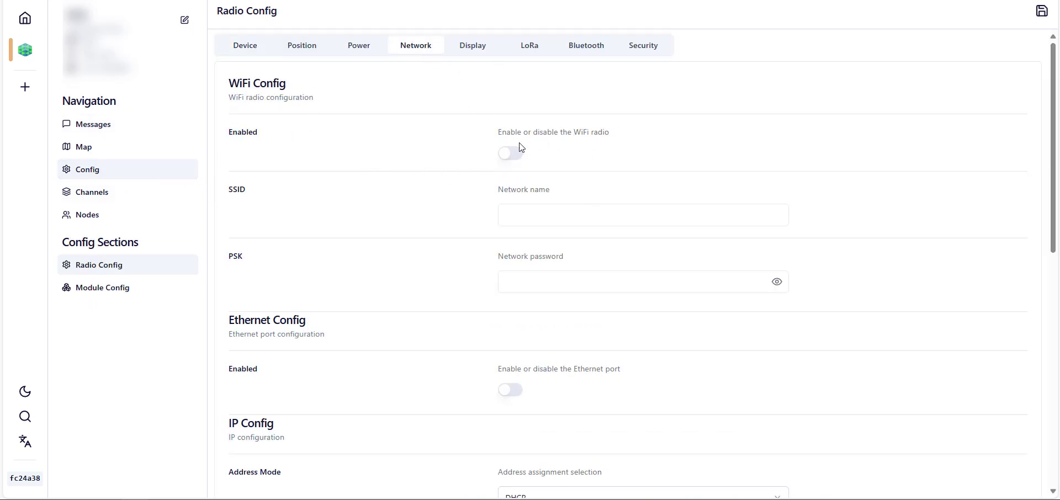
{"action": "left_click", "coordinate": [512, 155]}
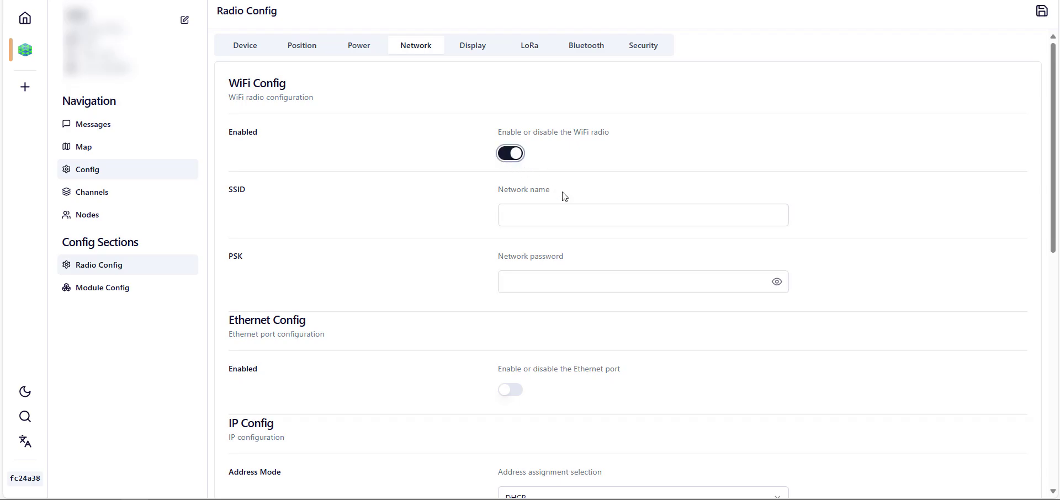
{"action": "left_click", "coordinate": [520, 214]}
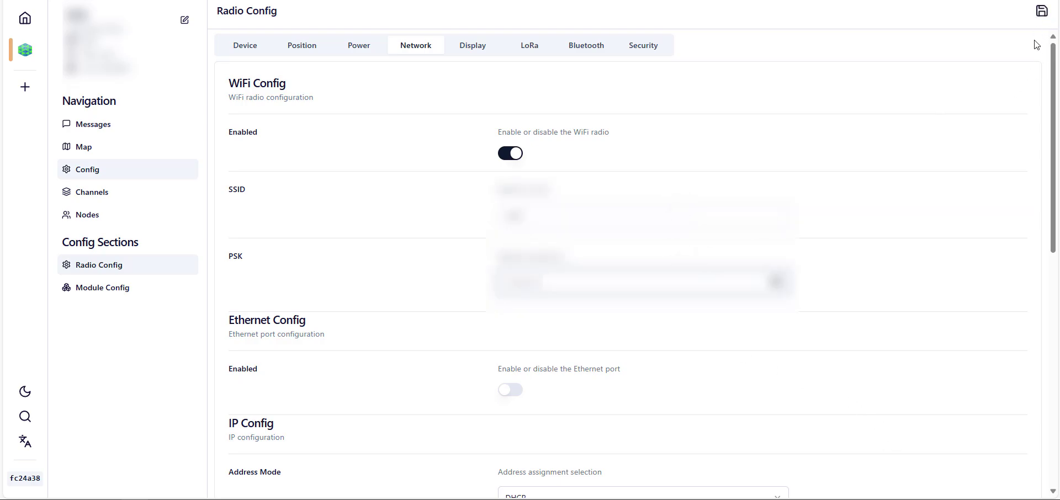
{"action": "left_click", "coordinate": [1039, 17]}
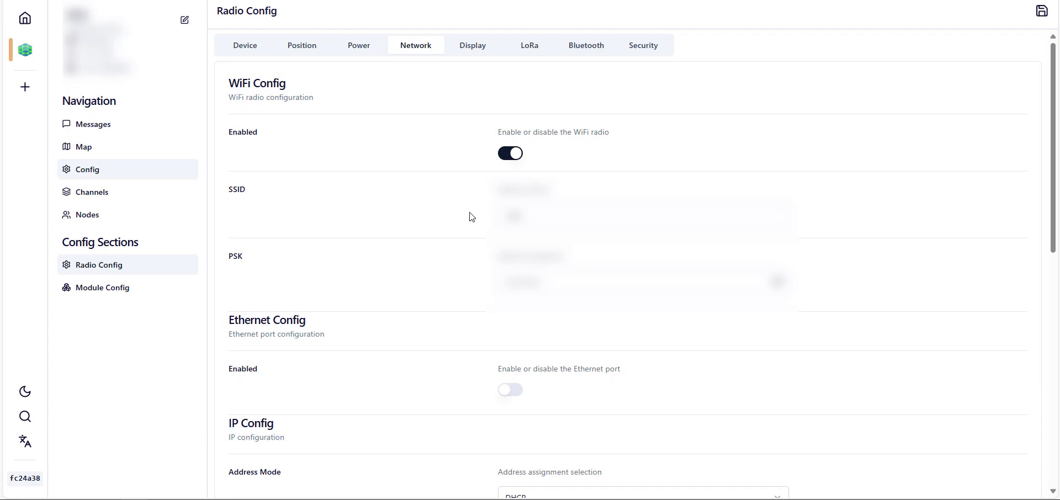
{"action": "type", "text": "5G"}
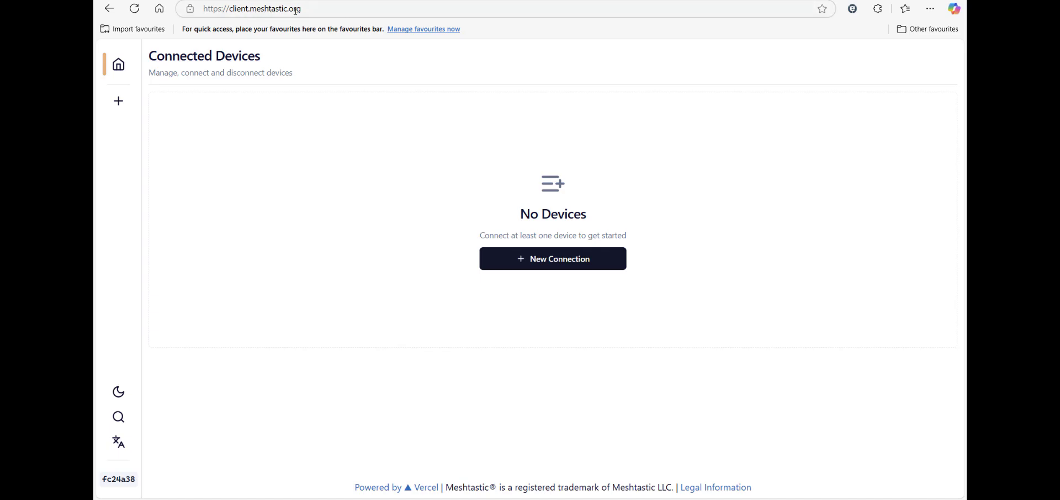
Replace client.meshtastic.org with the device's local IP address, then connect on the HTTP tab
{"action": "left_click", "coordinate": [574, 262]}
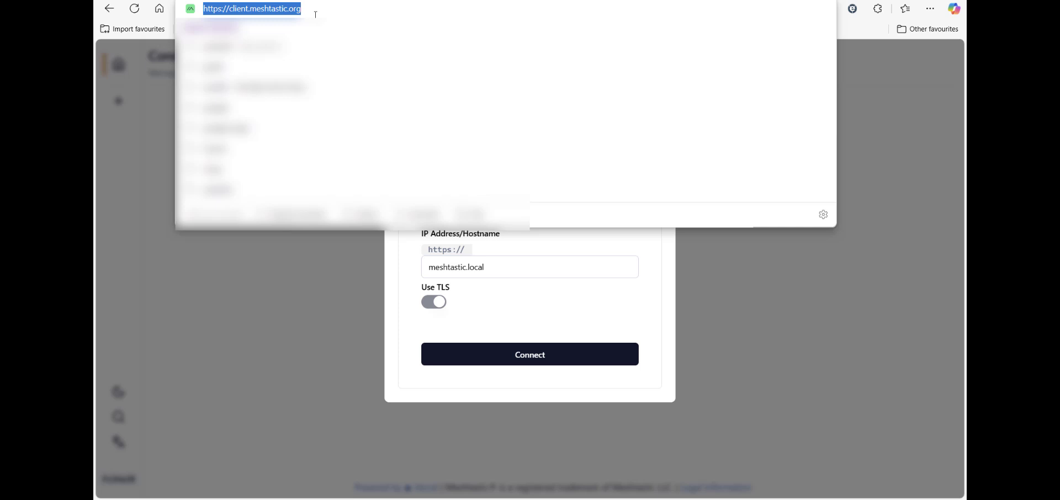
{"action": "left_click", "coordinate": [316, 9]}
{"action": "left_click_drag", "start_coordinate": [302, 9], "coordinate": [228, 9]}
{"action": "key", "text": "ctrl+v"}
{"action": "key", "text": "Return"}
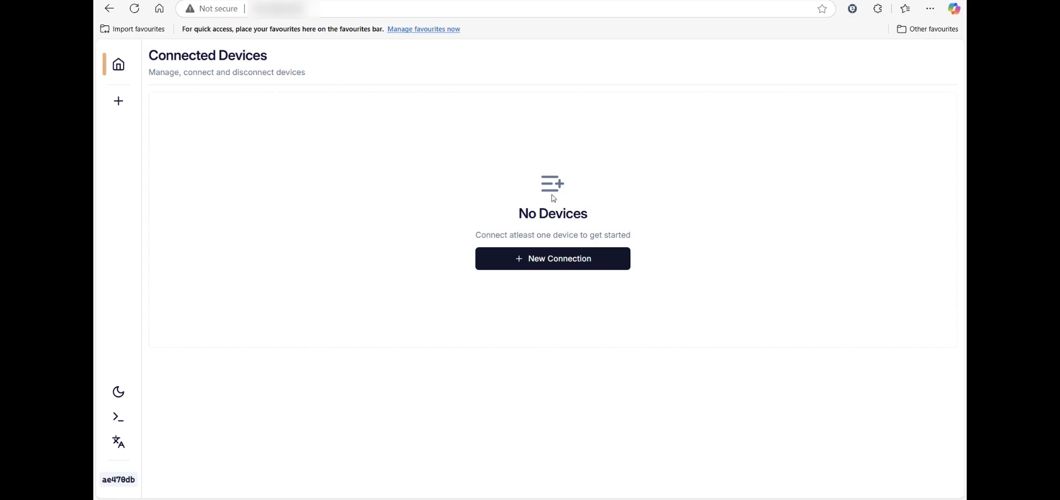
{"action": "left_click", "coordinate": [562, 264]}
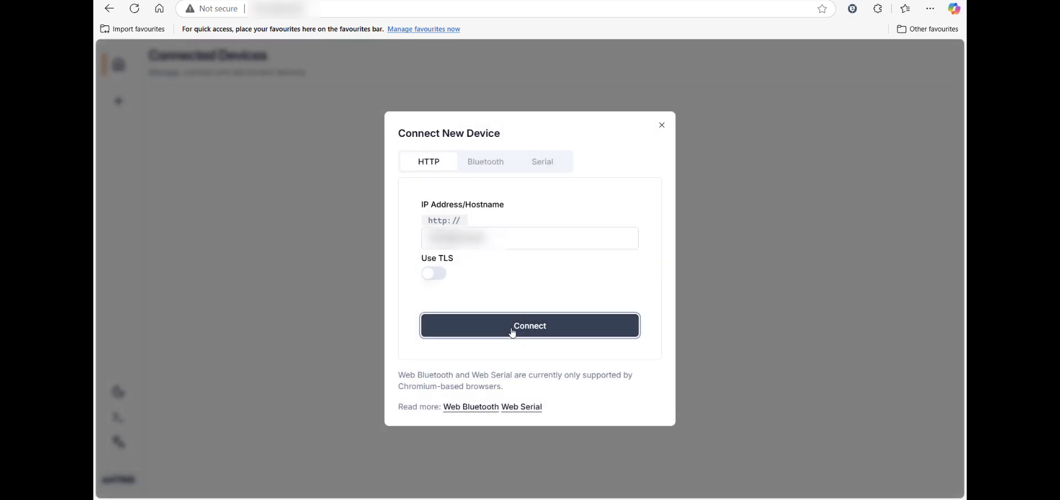
{"action": "left_click", "coordinate": [511, 328]}
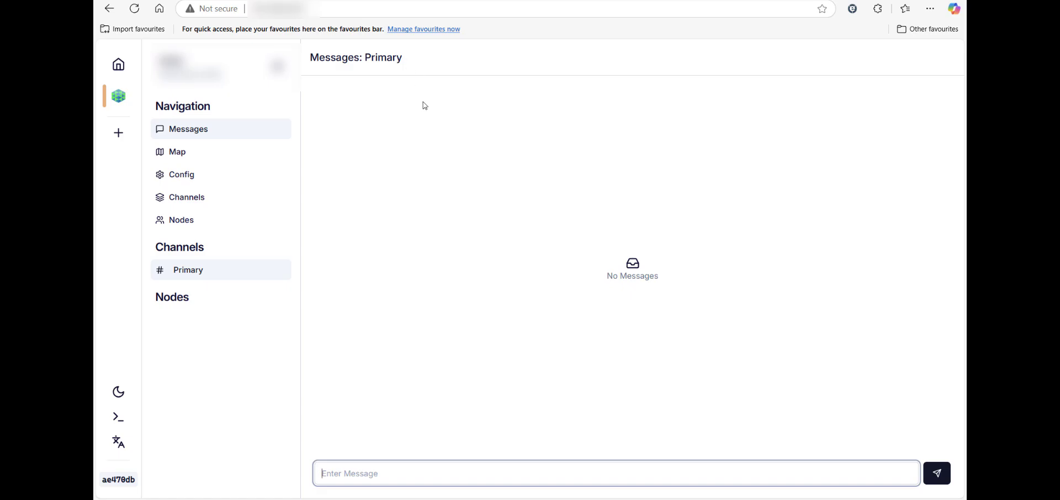
Enable the Neighbor Info module under Module Config and save it to the device
{"action": "left_click", "coordinate": [177, 175]}
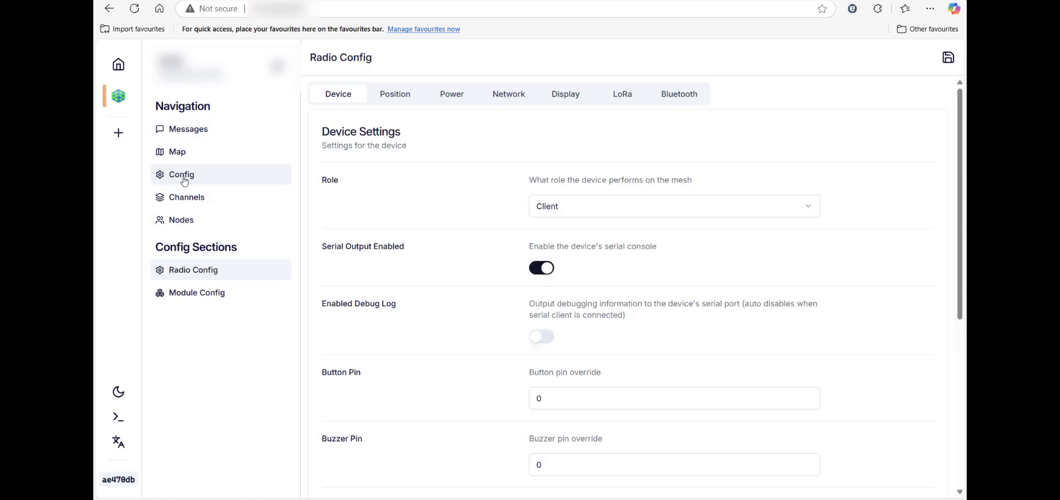
{"action": "left_click", "coordinate": [193, 301]}
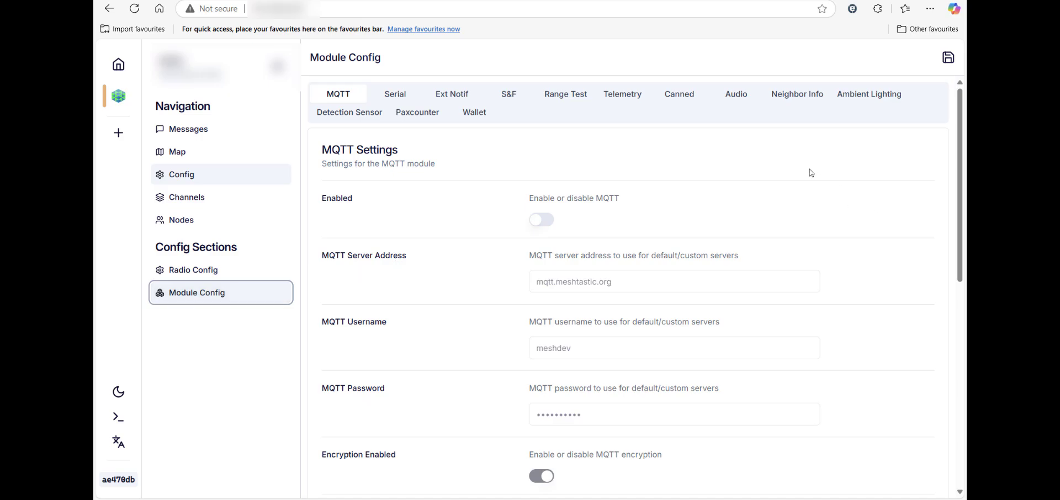
{"action": "left_click", "coordinate": [799, 100]}
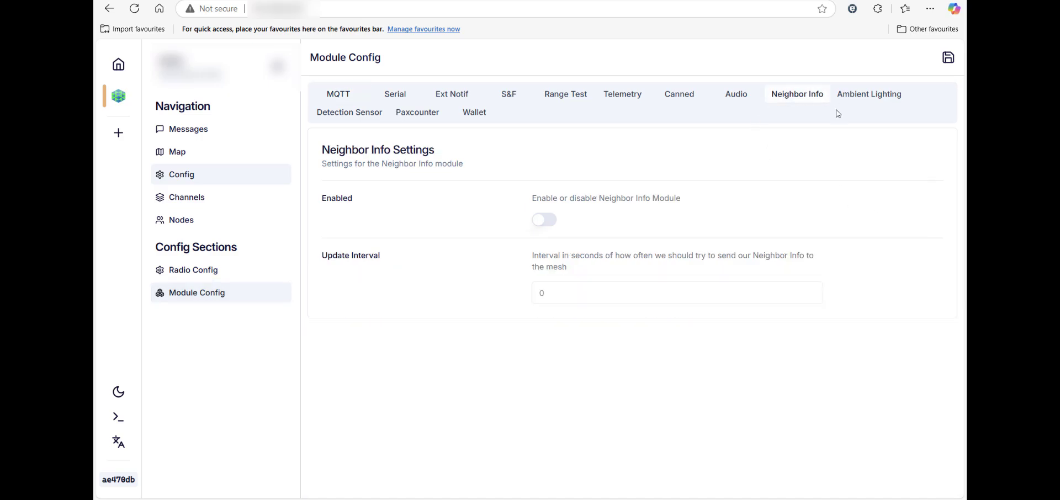
{"action": "left_click", "coordinate": [546, 221]}
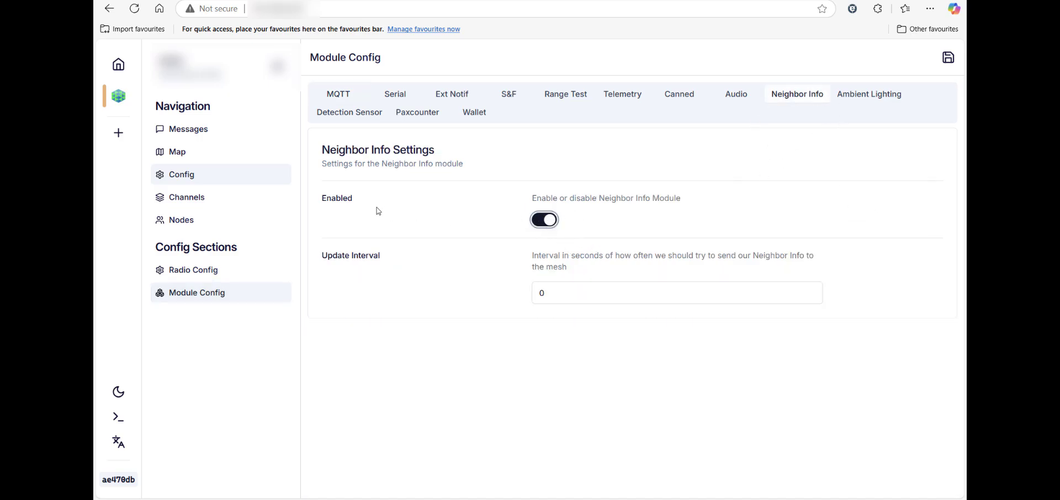
{"action": "left_click", "coordinate": [948, 57]}
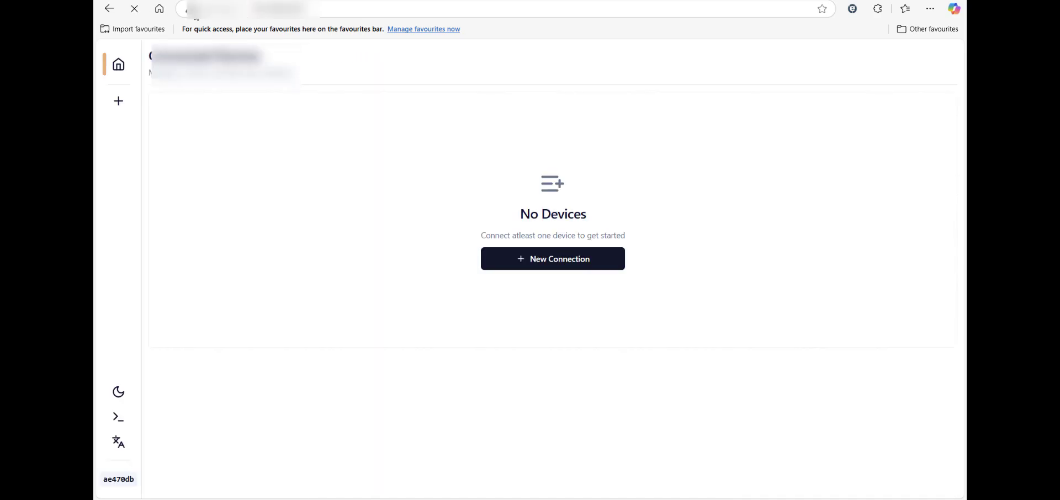
Reload the web client page and reconnect to the device through a new HTTP connection
{"action": "left_click", "coordinate": [345, 8]}
{"action": "key", "text": "Return"}
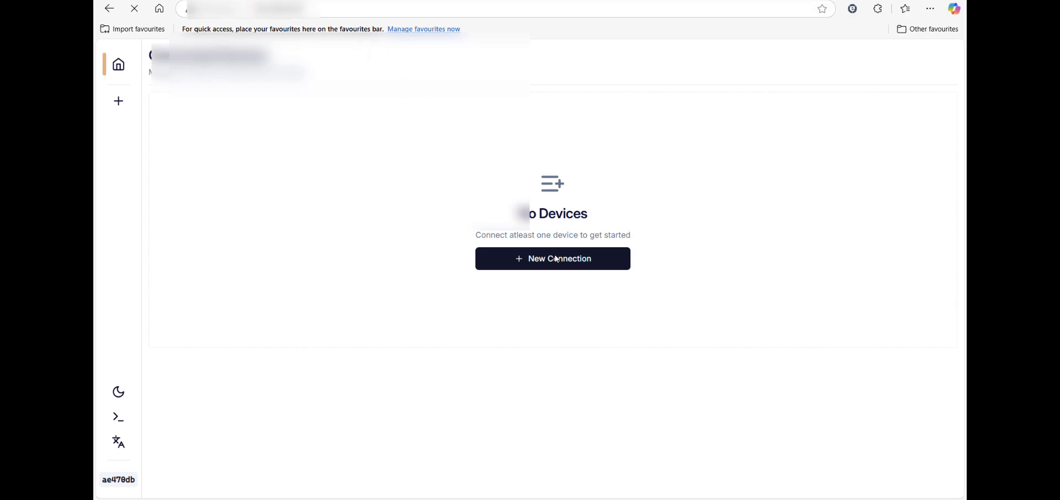
{"action": "left_click", "coordinate": [546, 259]}
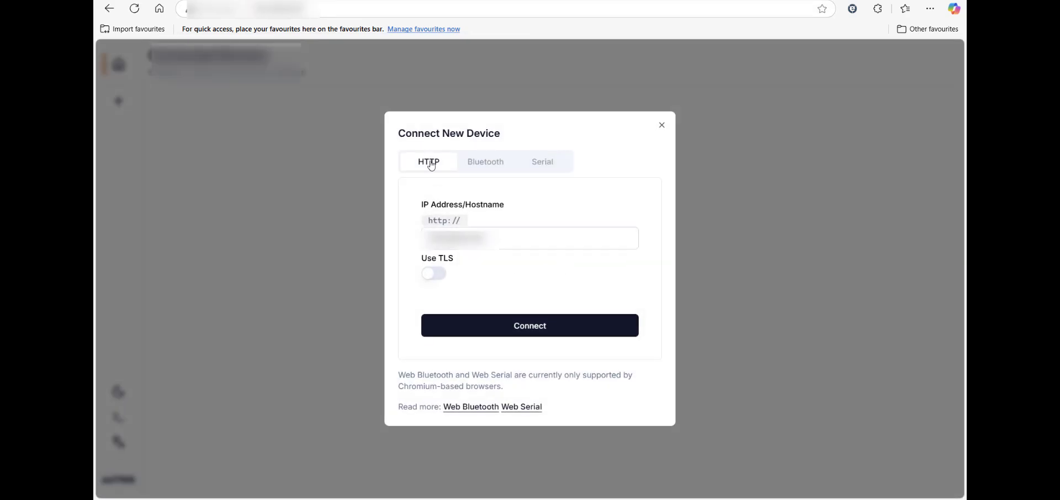
{"action": "left_click", "coordinate": [535, 327]}
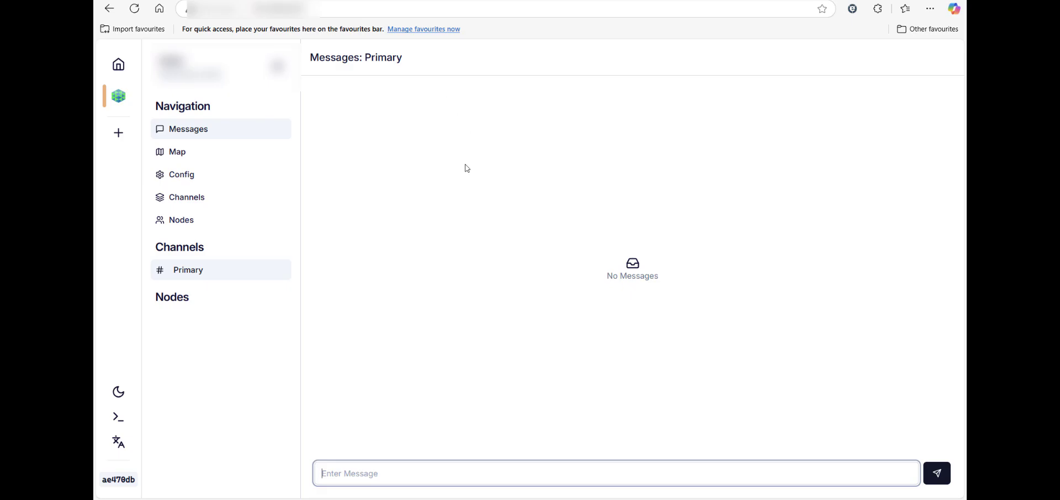
Turn on the Paxcounter module in Module Config, save it, and reload the page
{"action": "left_click", "coordinate": [177, 176]}
{"action": "left_click", "coordinate": [203, 299]}
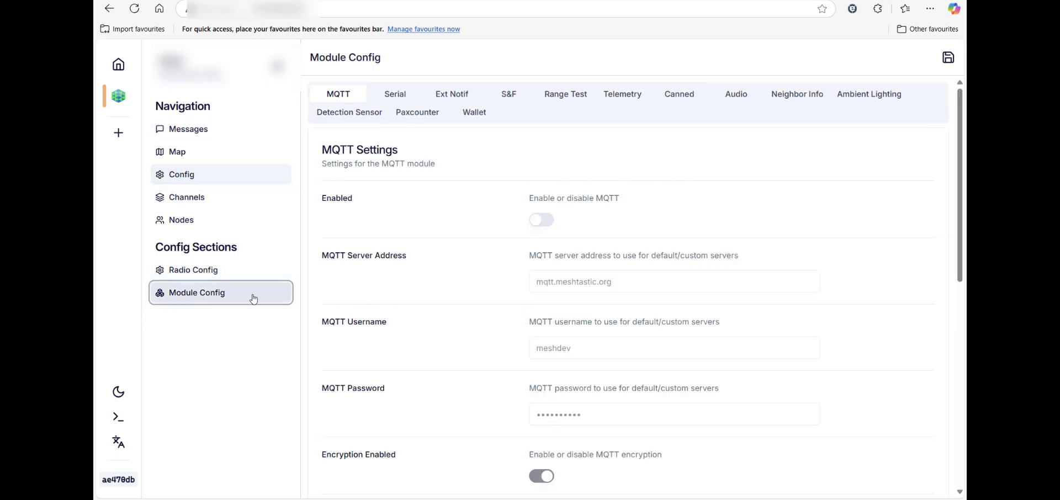
{"action": "left_click", "coordinate": [420, 112]}
{"action": "left_click", "coordinate": [545, 219]}
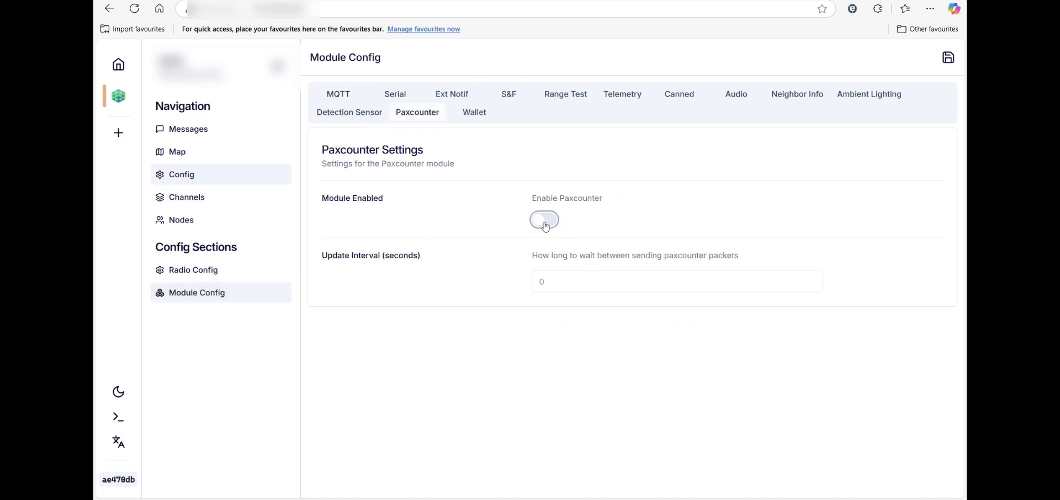
{"action": "left_click", "coordinate": [949, 57]}
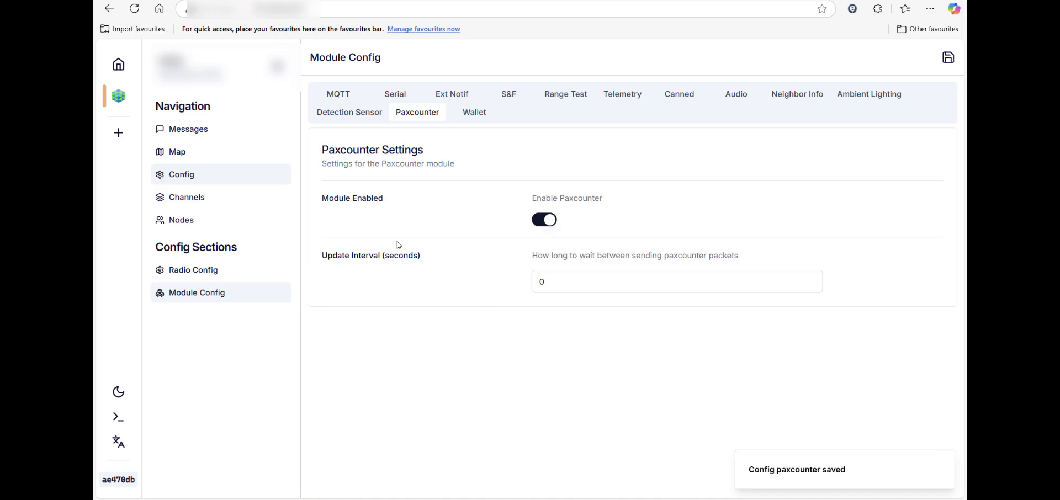
{"action": "left_click", "coordinate": [325, 8]}
{"action": "key", "text": "Return"}
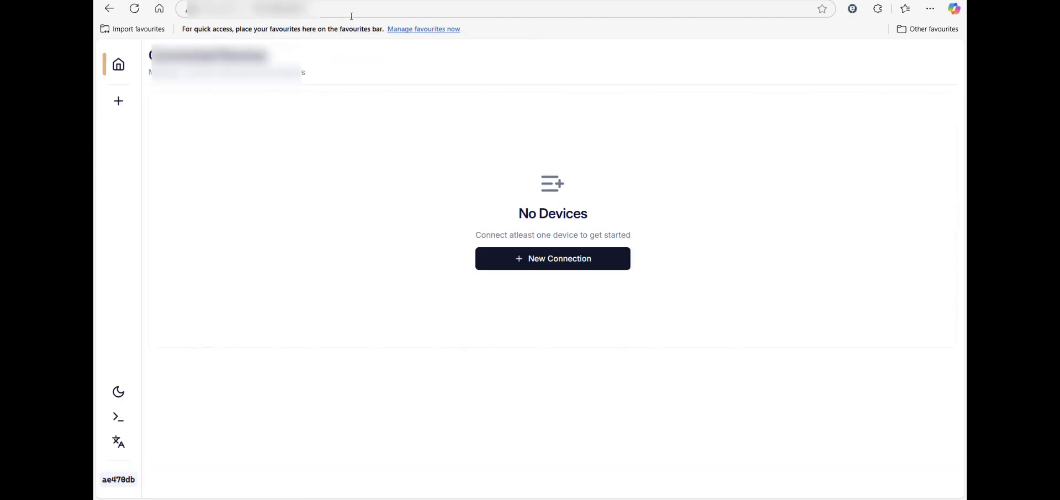
Reconnect to the device, then set and save the LoRa region as EU_868
{"action": "left_click", "coordinate": [551, 264]}
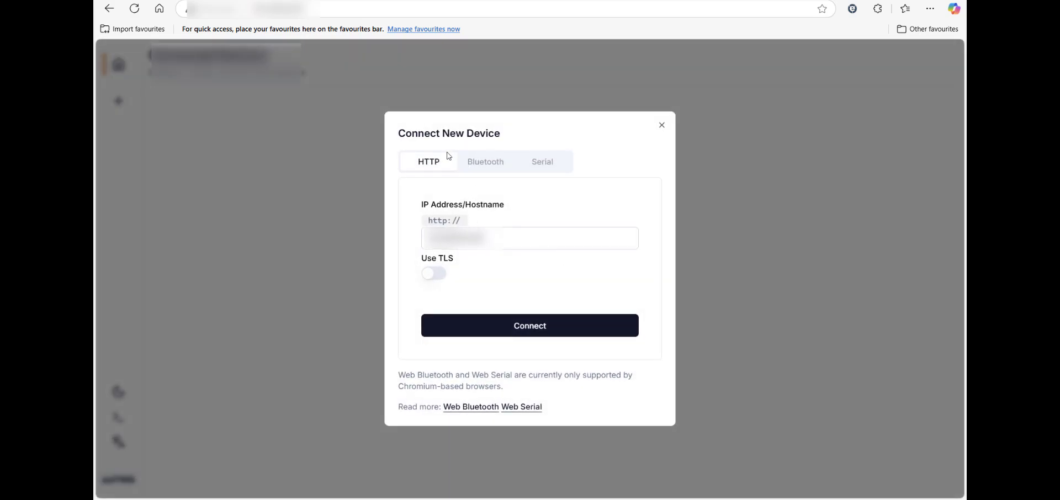
{"action": "left_click", "coordinate": [525, 325]}
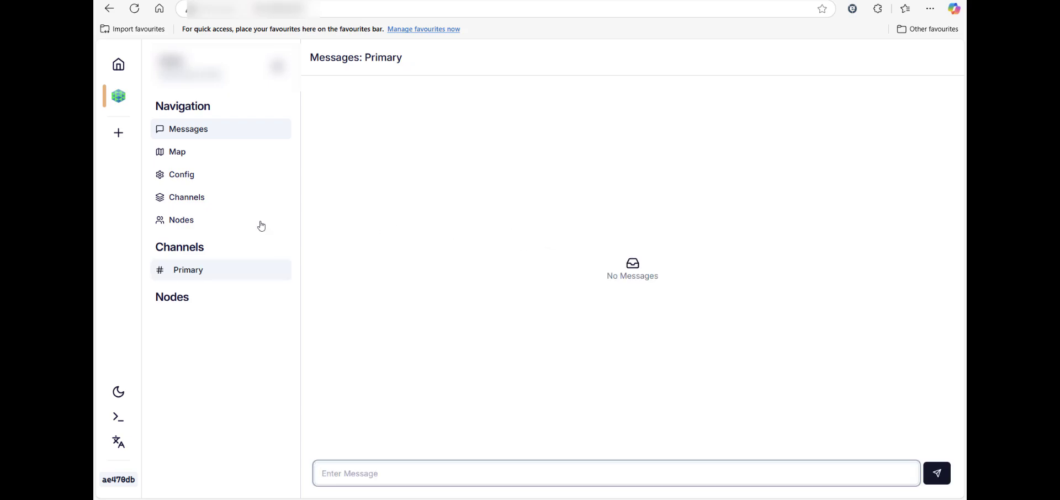
{"action": "left_click", "coordinate": [183, 175]}
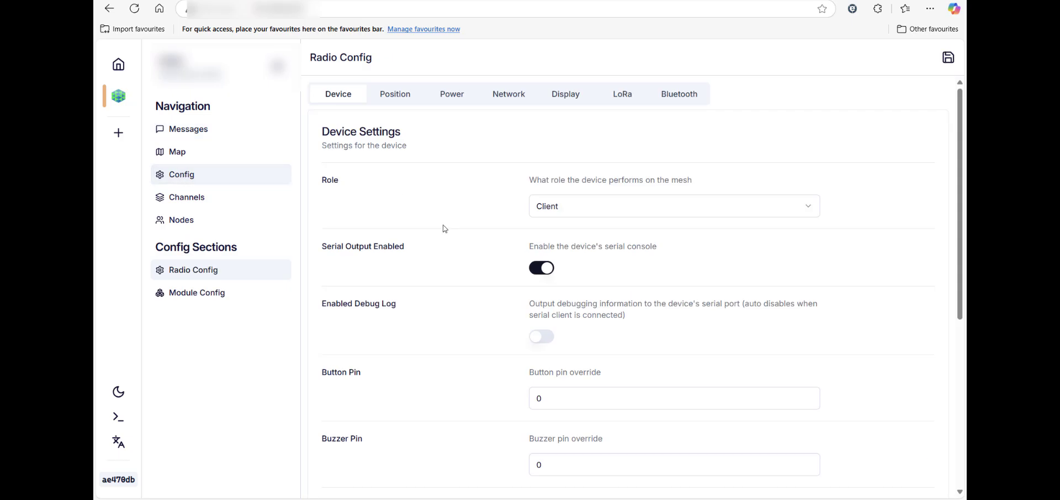
{"action": "left_click", "coordinate": [623, 97]}
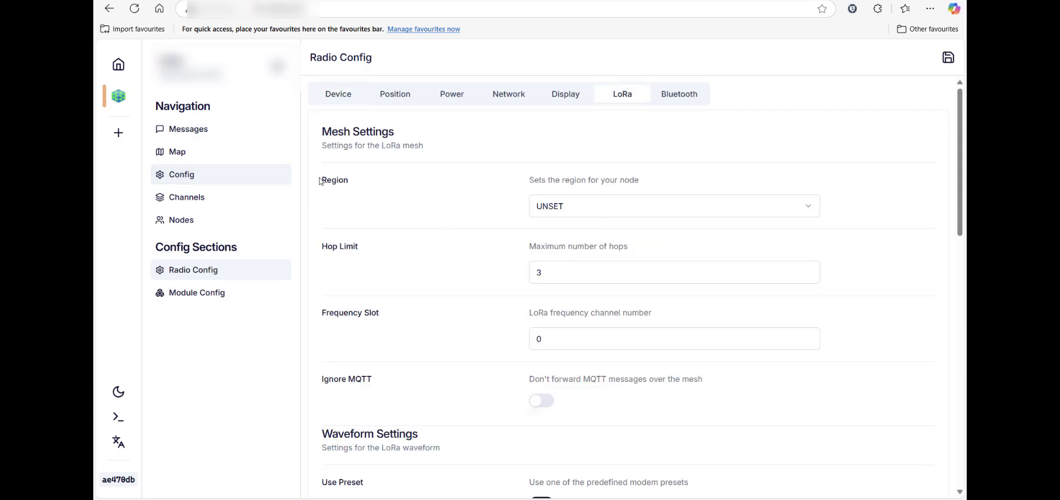
{"action": "left_click", "coordinate": [762, 217]}
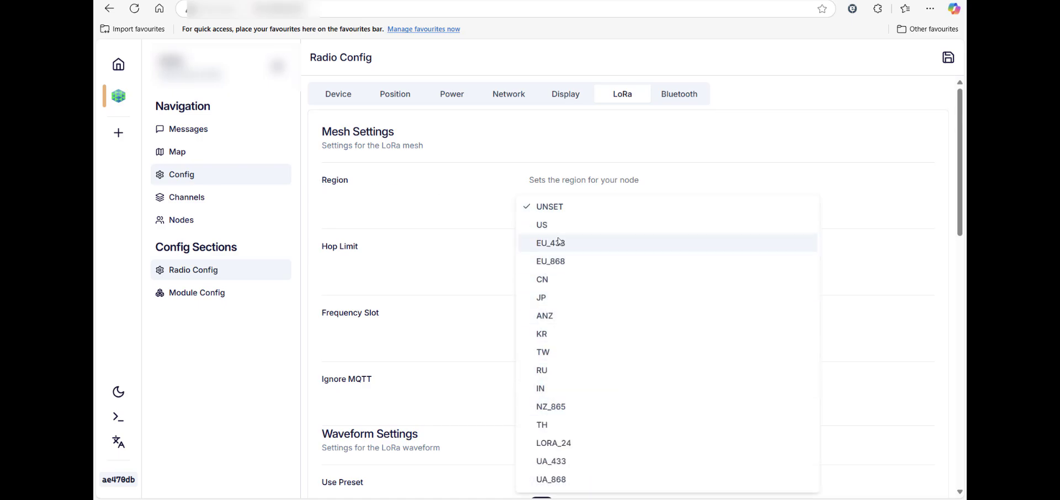
{"action": "left_click", "coordinate": [570, 267]}
{"action": "left_click", "coordinate": [948, 66]}
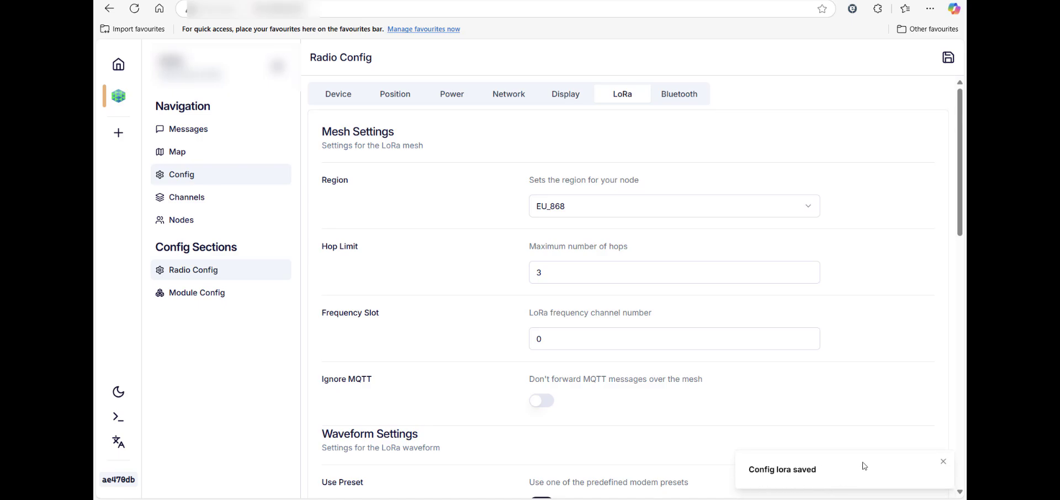
Reload the web client page and reconnect to the device
{"action": "left_click", "coordinate": [355, 6]}
{"action": "key", "text": "Return"}
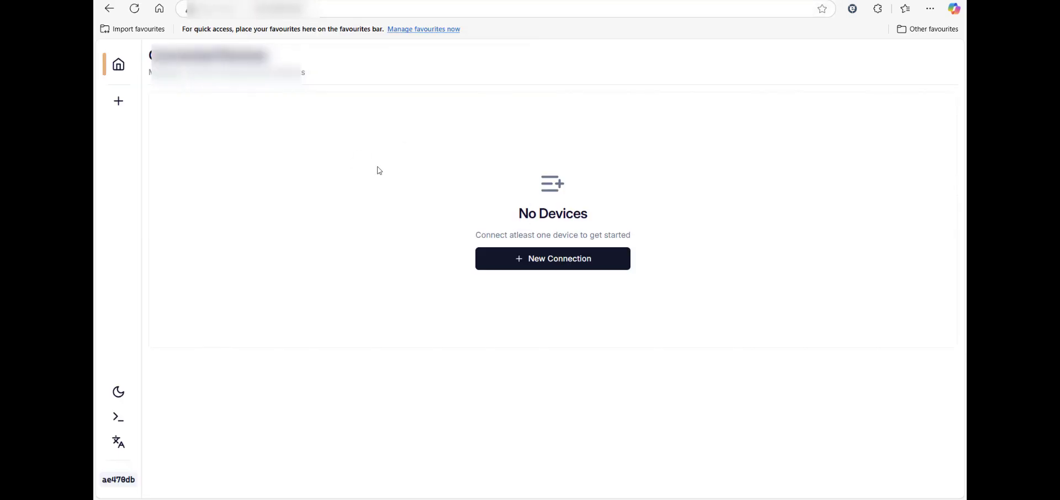
{"action": "left_click", "coordinate": [548, 259]}
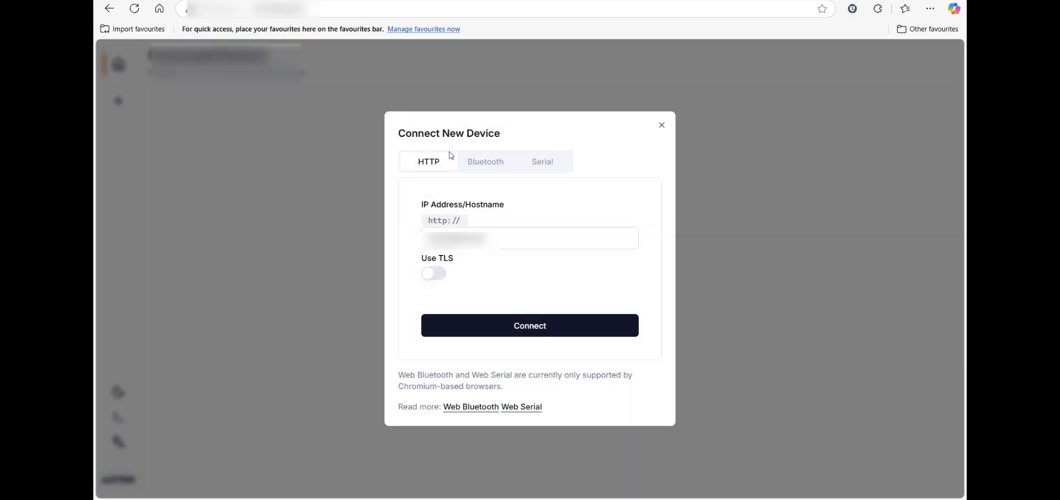
{"action": "left_click", "coordinate": [542, 335]}
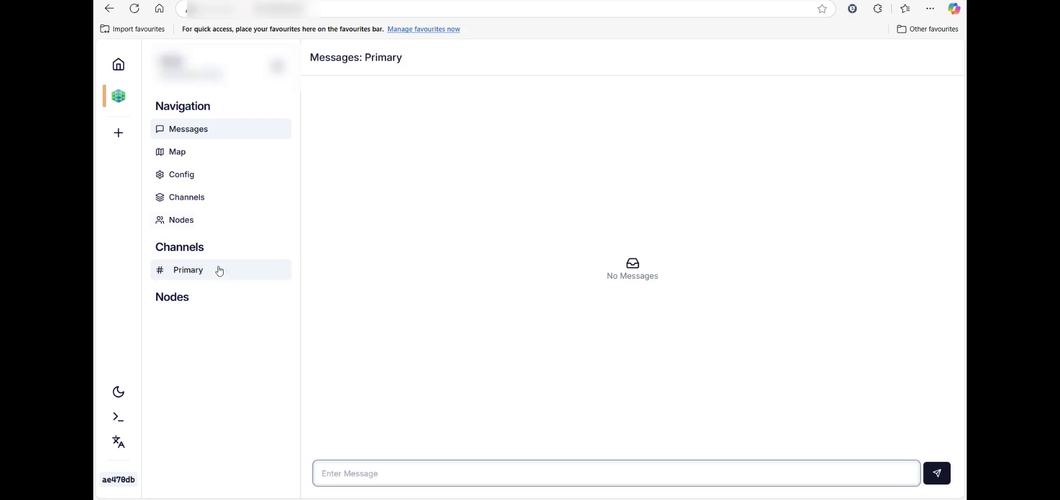
Enable the Wallet module in Module Config and move to its Public Key field
{"action": "left_click", "coordinate": [181, 177]}
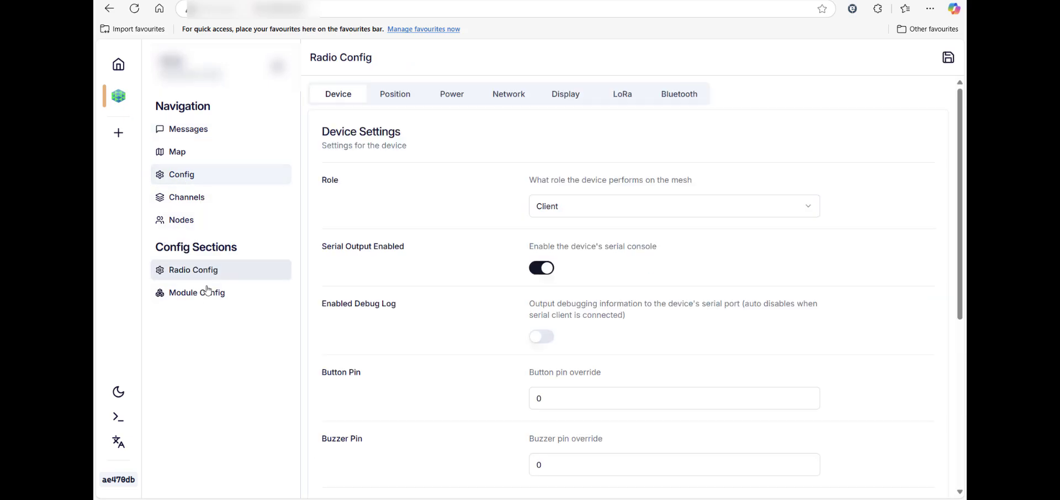
{"action": "left_click", "coordinate": [221, 299]}
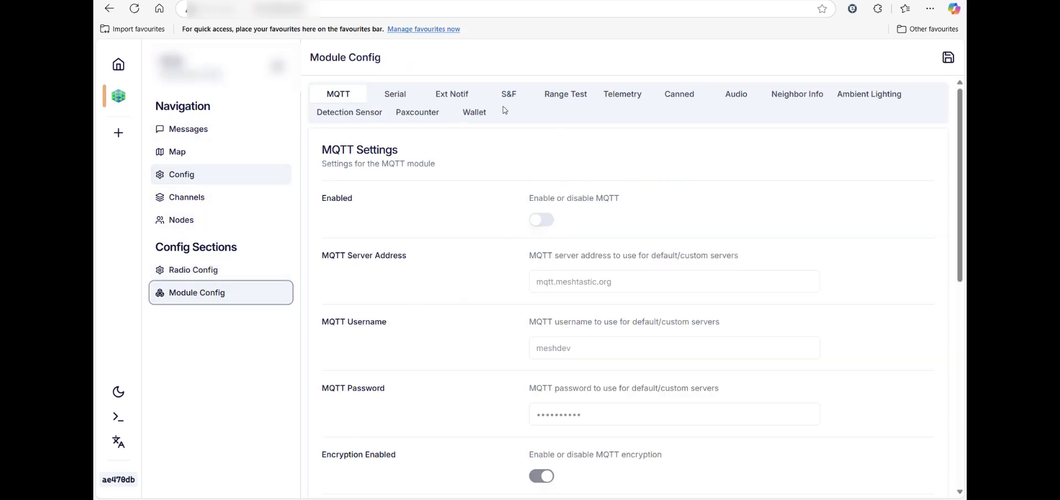
{"action": "left_click", "coordinate": [476, 115]}
{"action": "left_click", "coordinate": [553, 221]}
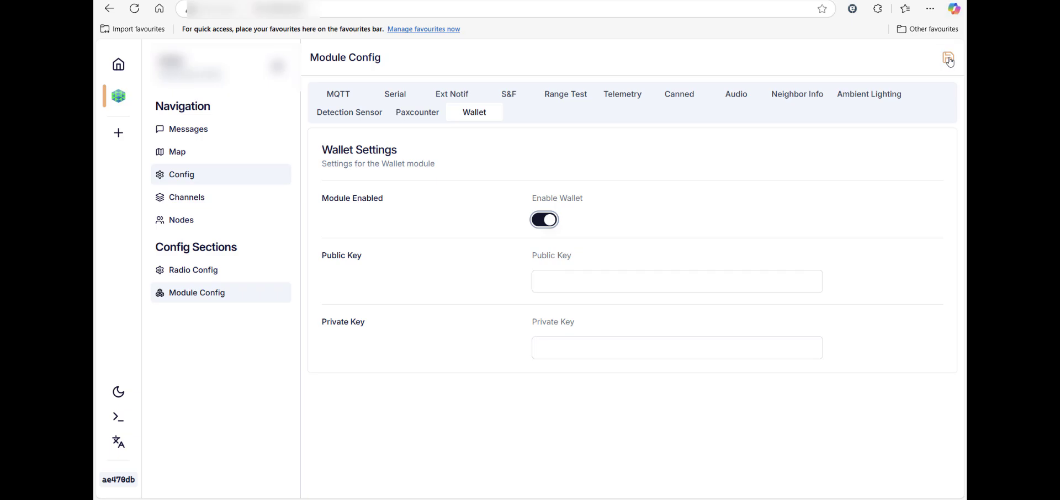
{"action": "key", "text": "Tab"}
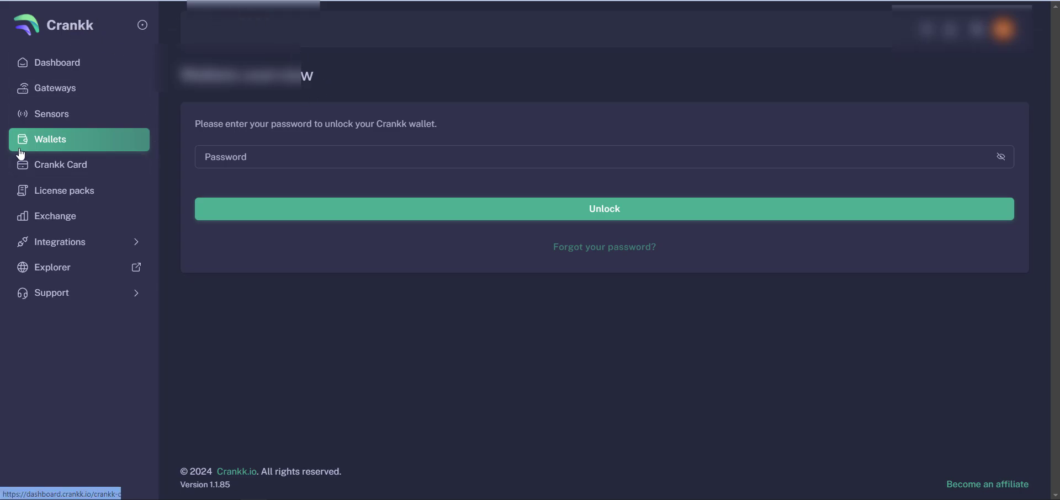
Unlock the Crankk wallet by pasting in its password
{"action": "left_click", "coordinate": [345, 157]}
{"action": "key", "text": "ctrl+v"}
{"action": "key", "text": "Return"}
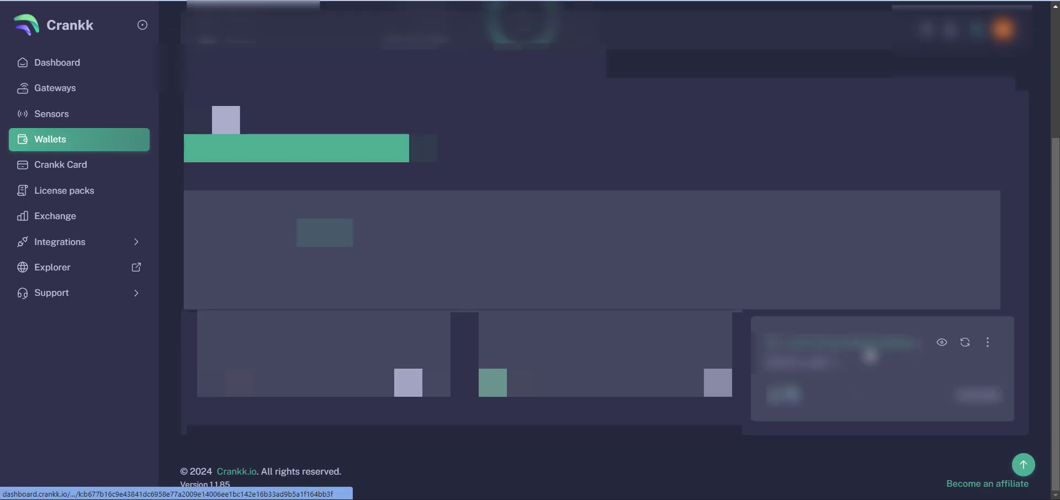
Reveal the wallet's secret key from the wallet card's options menu
{"action": "left_click", "coordinate": [988, 343]}
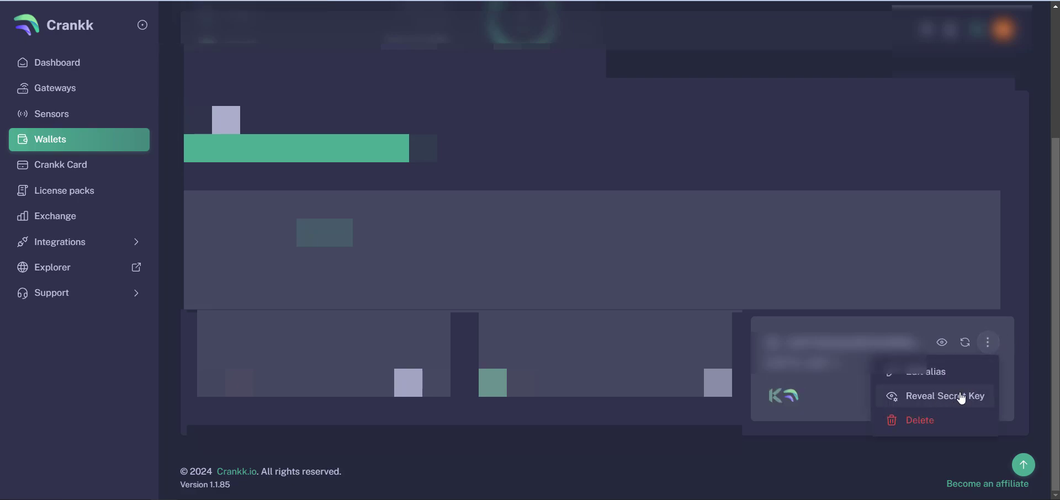
{"action": "left_click", "coordinate": [954, 400]}
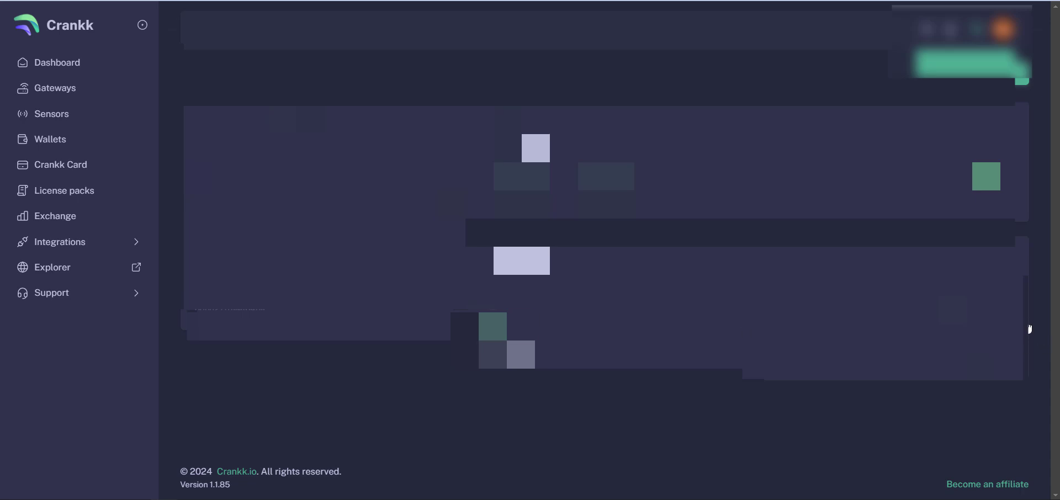
{"action": "scroll", "coordinate": [671, 368], "scroll_direction": "down", "scroll_amount": 4}
{"action": "scroll", "coordinate": [671, 369], "scroll_direction": "down", "scroll_amount": 3}
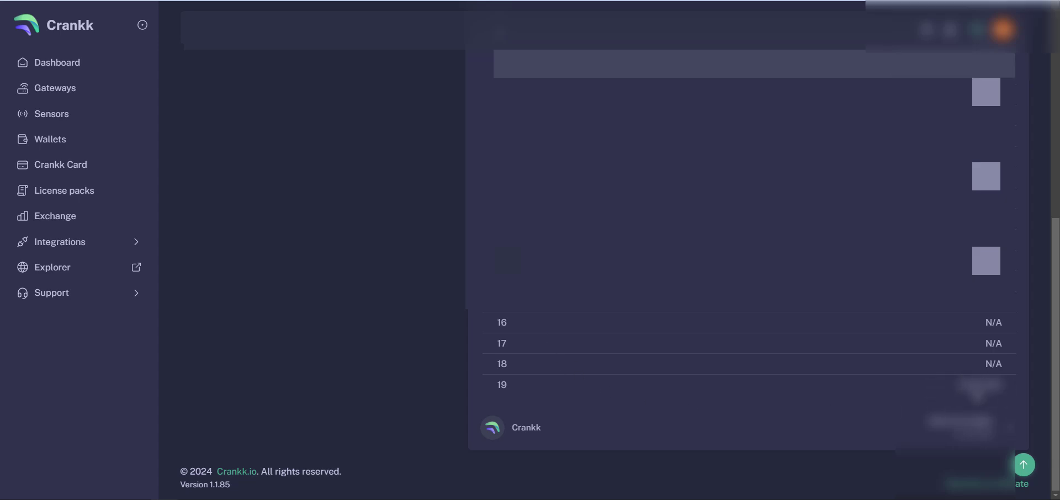
{"action": "scroll", "coordinate": [1040, 166], "scroll_direction": "up", "scroll_amount": 5}
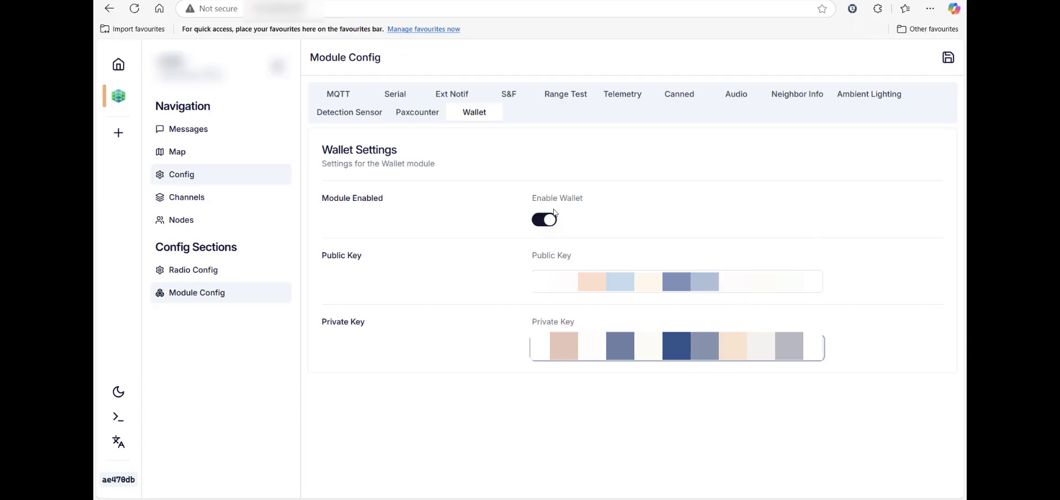
Save the Wallet module settings containing the public and private keys
{"action": "left_click", "coordinate": [947, 58]}
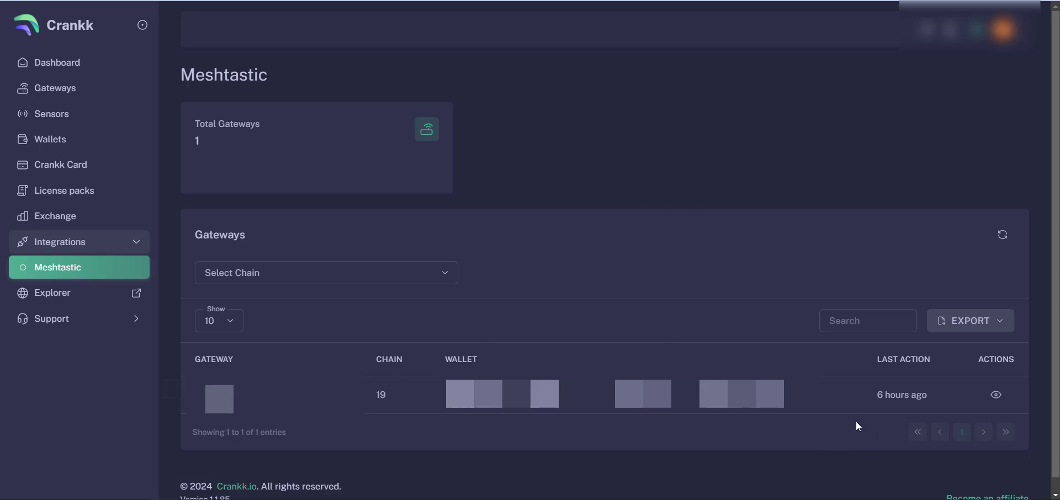
Open the gateway's detail page and highlight its 0.5757 CRKK ($0.009) Send reward
{"action": "left_click", "coordinate": [219, 397]}
{"action": "scroll", "coordinate": [1025, 175], "scroll_direction": "down", "scroll_amount": 5}
{"action": "mouse_move", "coordinate": [967, 211]}
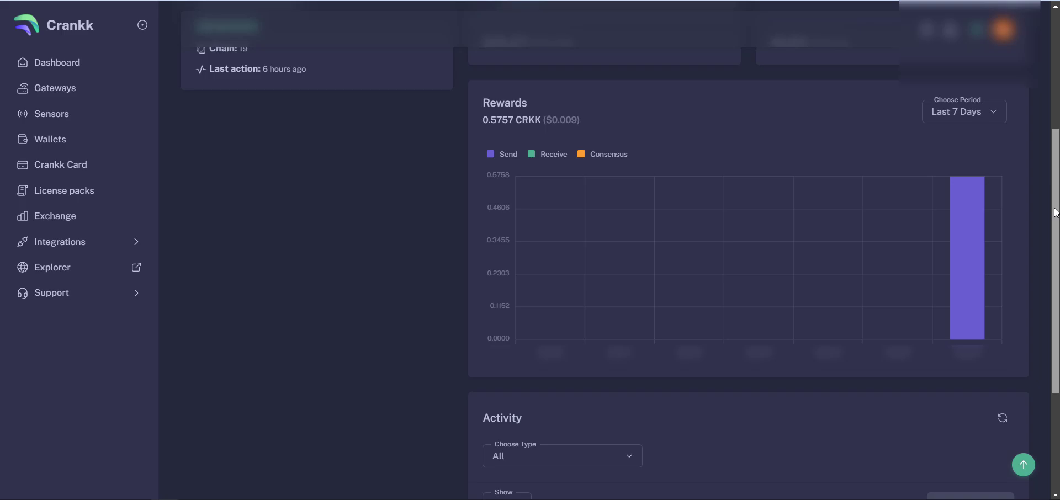
{"action": "left_click_drag", "start_coordinate": [1056, 213], "coordinate": [1058, 313]}
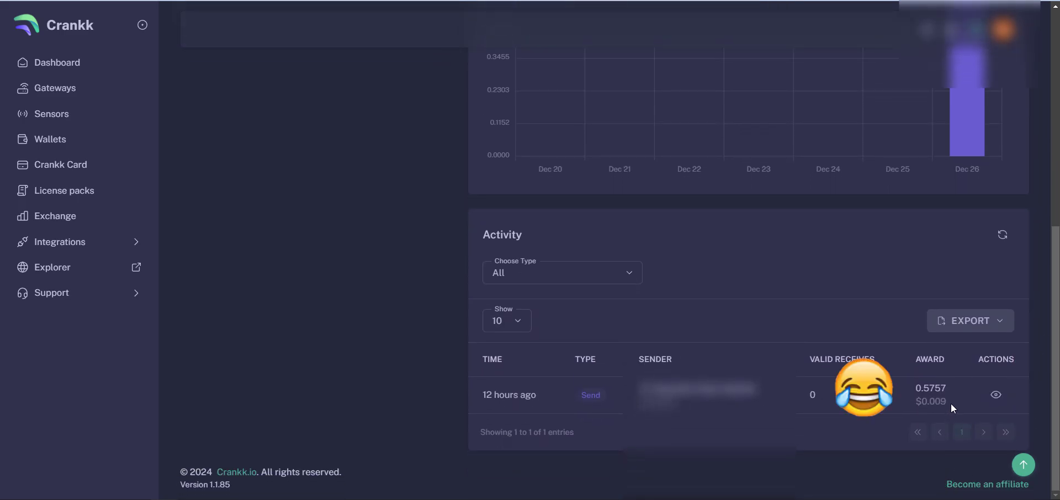
{"action": "left_click_drag", "start_coordinate": [951, 403], "coordinate": [909, 400]}
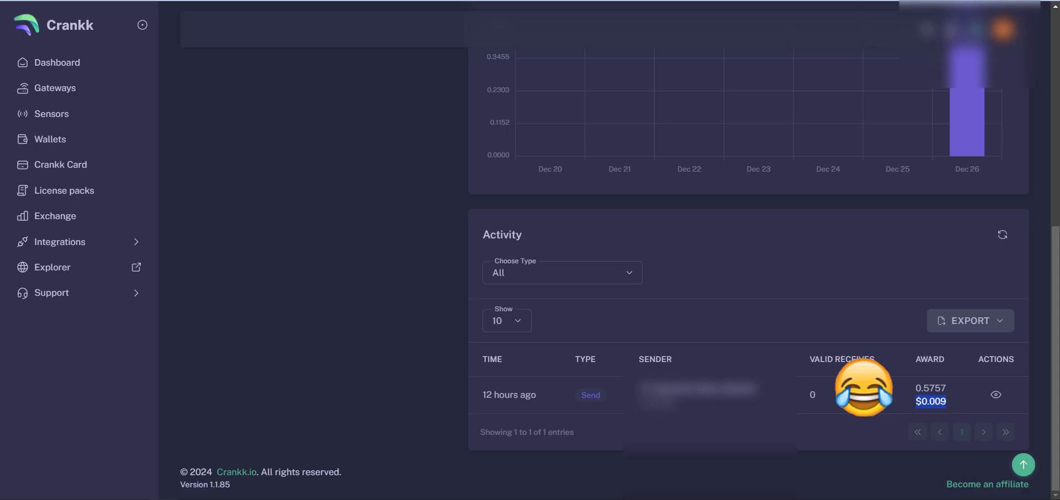